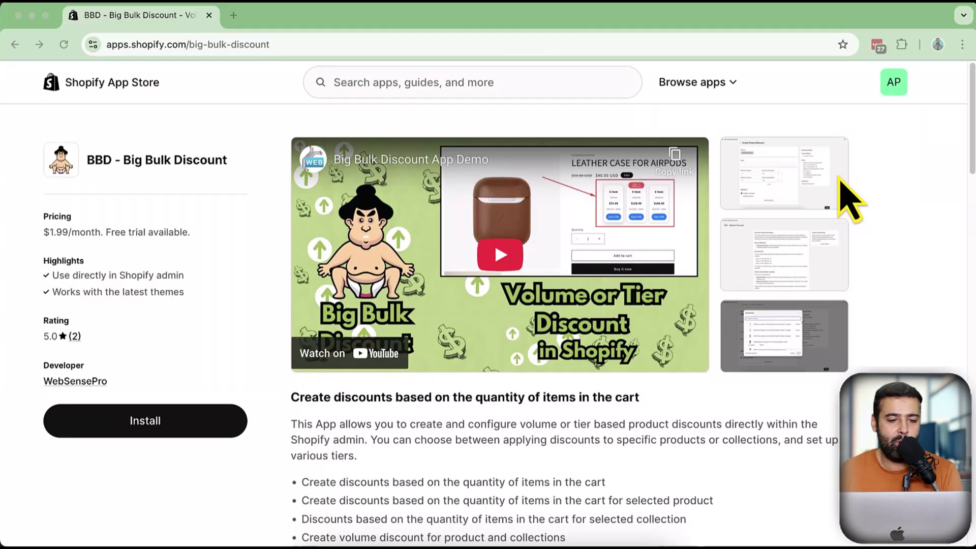
Install the BBD - Big Bulk Discount app on the store and approve its $1.99 monthly subscription
{"action": "left_click", "coordinate": [166, 167]}
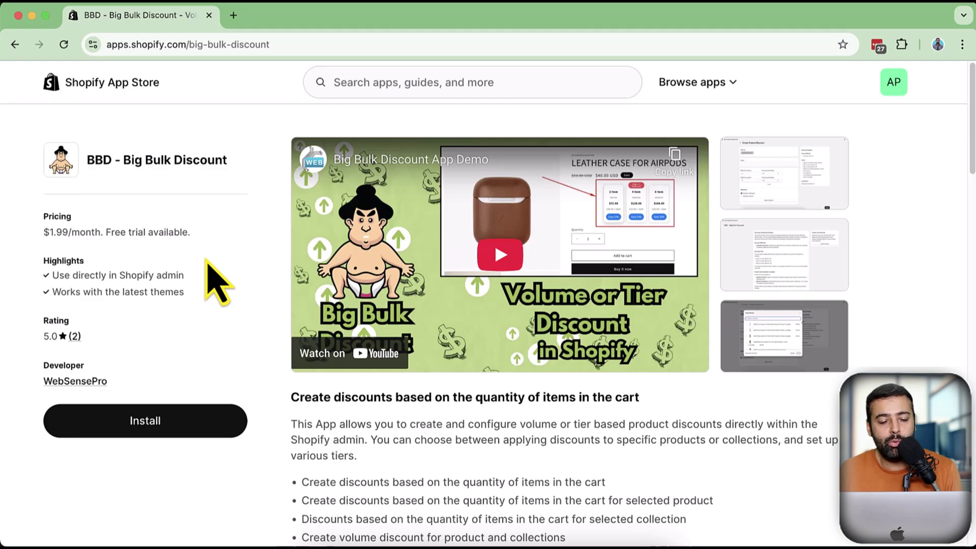
{"action": "left_click", "coordinate": [180, 431]}
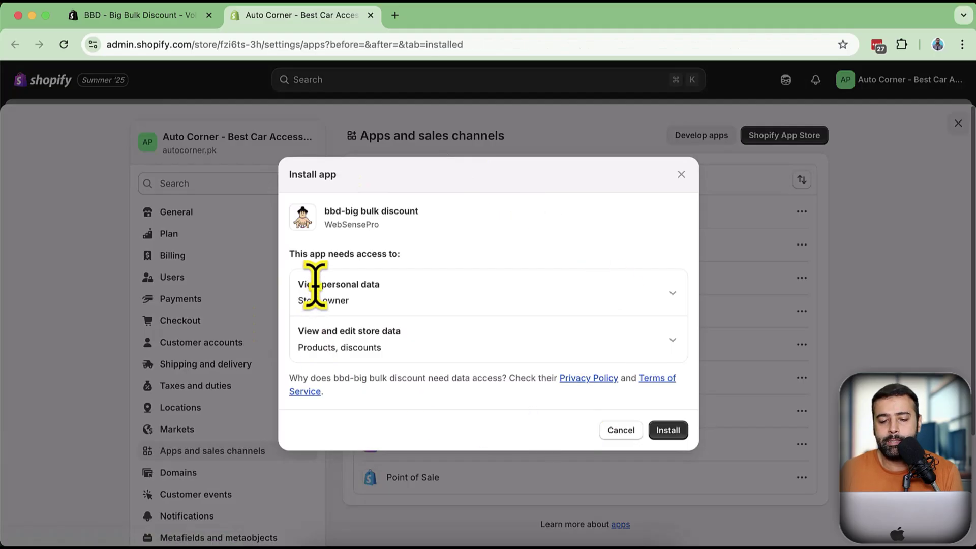
{"action": "left_click_drag", "start_coordinate": [298, 353], "coordinate": [383, 356]}
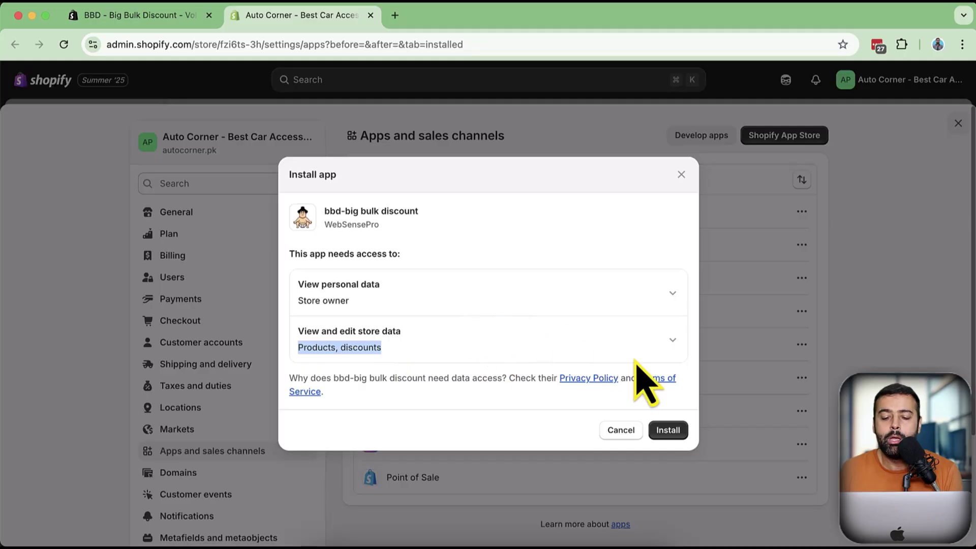
{"action": "left_click", "coordinate": [669, 430]}
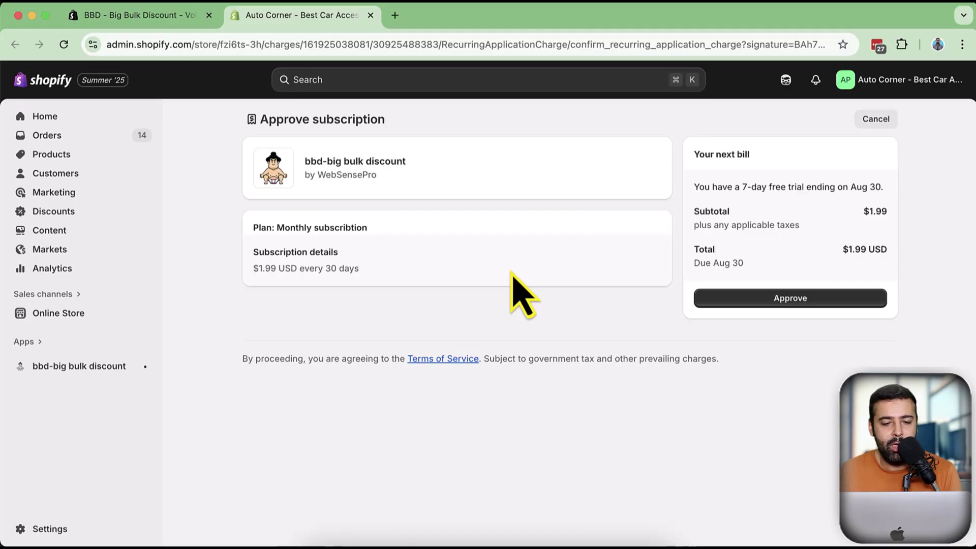
{"action": "left_click", "coordinate": [748, 302]}
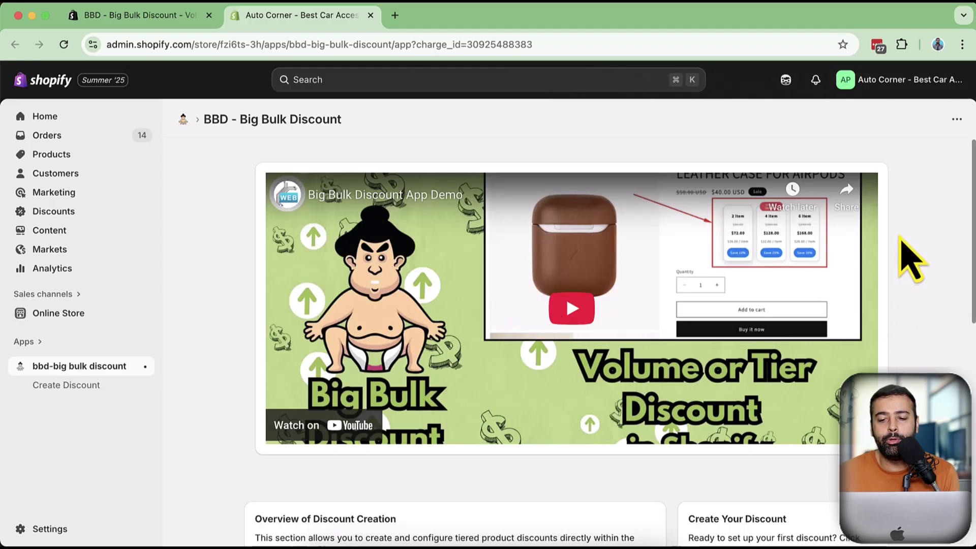
Look through the installed app's overview page and open the form for creating a discount
{"action": "scroll", "coordinate": [850, 316], "scroll_direction": "down", "scroll_amount": 2}
{"action": "scroll", "coordinate": [501, 414], "scroll_direction": "up", "scroll_amount": 2}
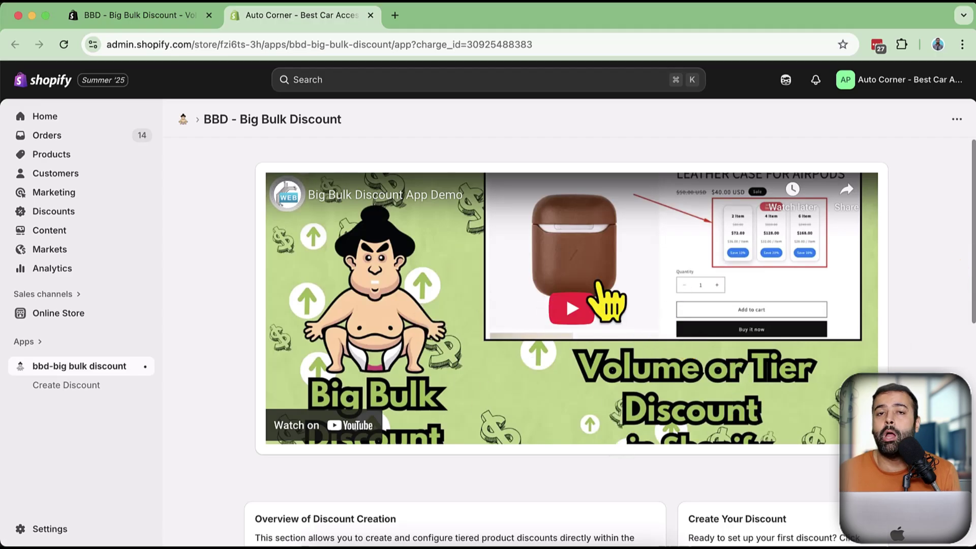
{"action": "scroll", "coordinate": [936, 287], "scroll_direction": "down", "scroll_amount": 10}
{"action": "scroll", "coordinate": [935, 269], "scroll_direction": "up", "scroll_amount": 10}
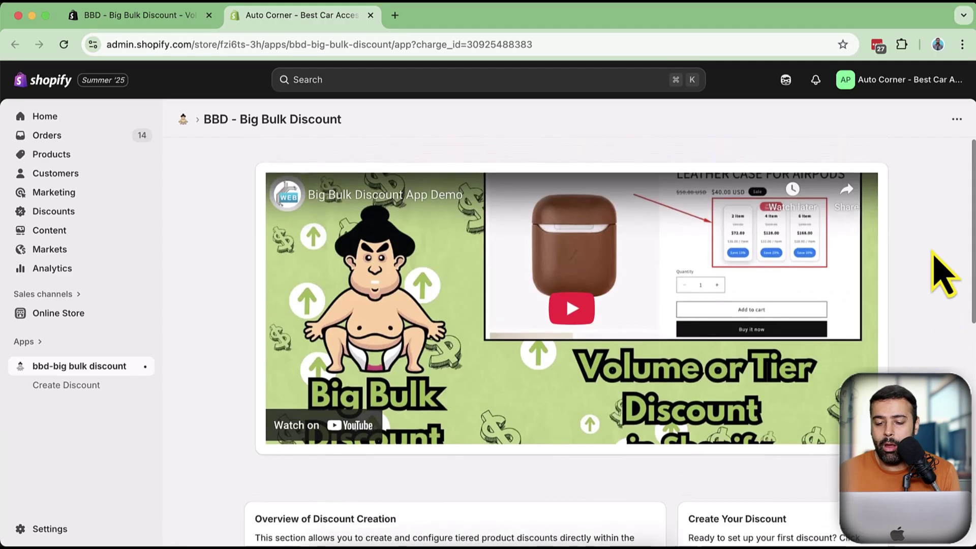
{"action": "scroll", "coordinate": [934, 269], "scroll_direction": "down", "scroll_amount": 6}
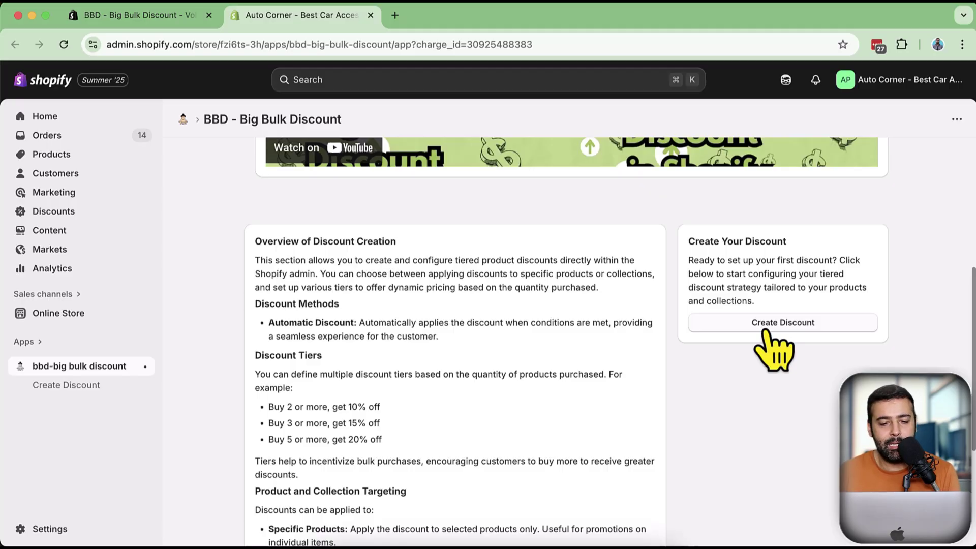
{"action": "left_click", "coordinate": [765, 328]}
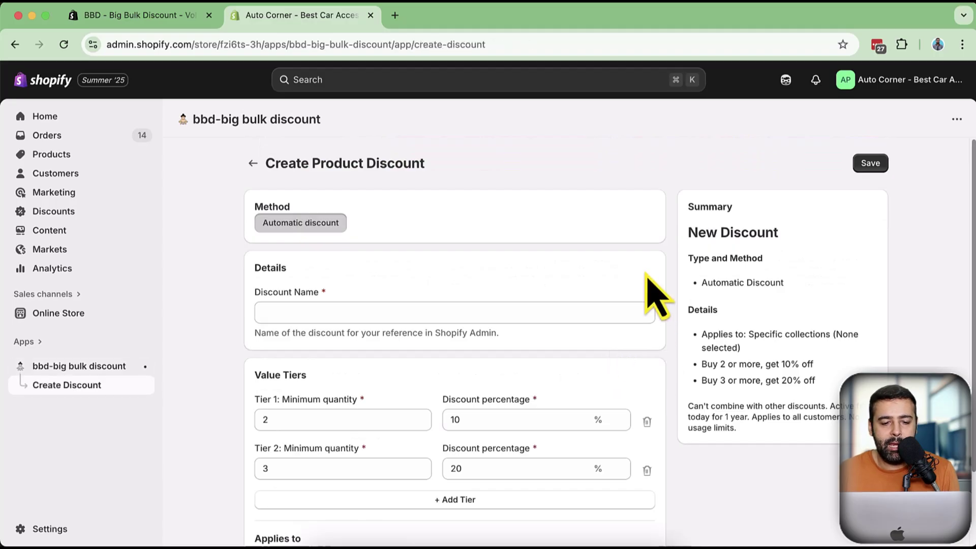
Name the new product discount "Volume Discount"
{"action": "left_click", "coordinate": [458, 310]}
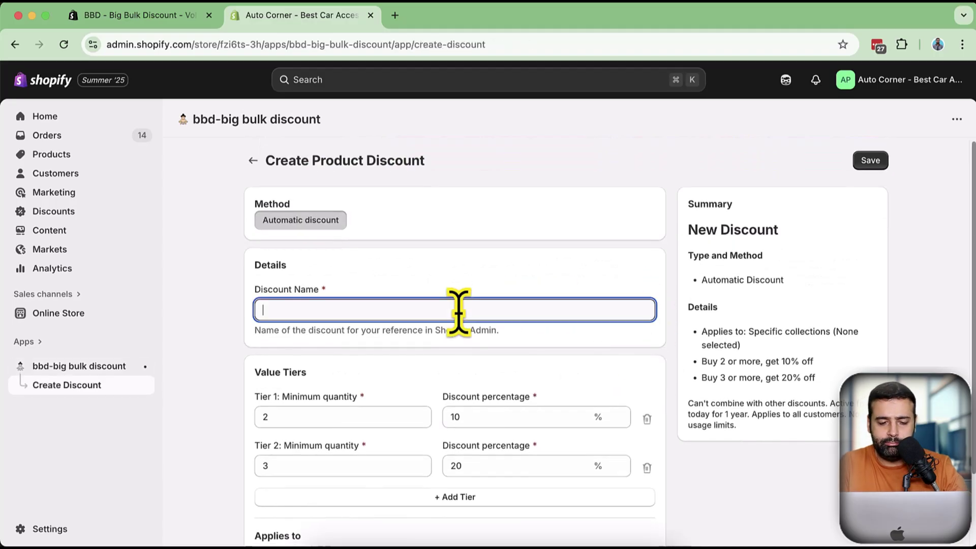
{"action": "type", "text": "Volue"}
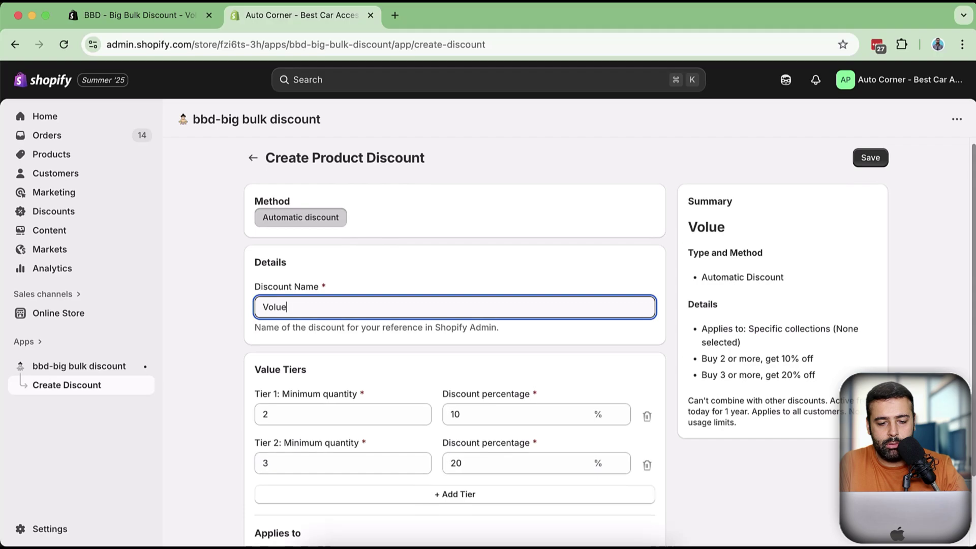
{"action": "key", "text": "BackSpace"}
{"action": "type", "text": "me Discount"}
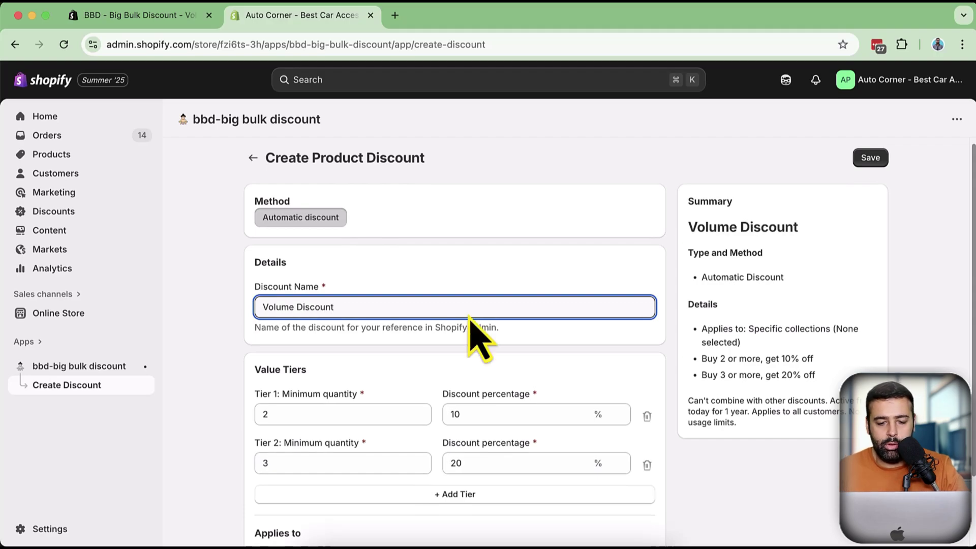
Check the minimum quantities and discount percentages set for the two value tiers
{"action": "scroll", "coordinate": [472, 350], "scroll_direction": "down", "scroll_amount": 1}
{"action": "left_click", "coordinate": [283, 387]}
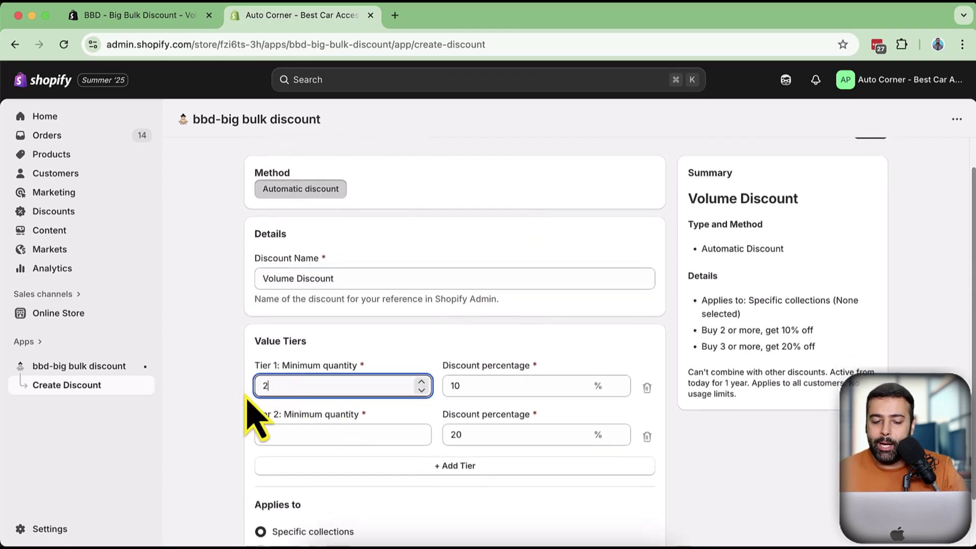
{"action": "double_click", "coordinate": [261, 385]}
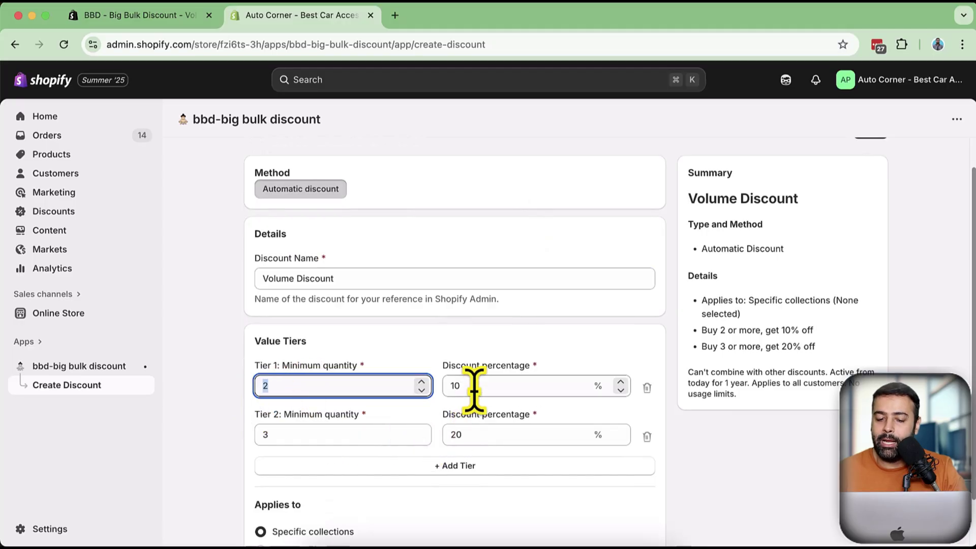
{"action": "double_click", "coordinate": [265, 435]}
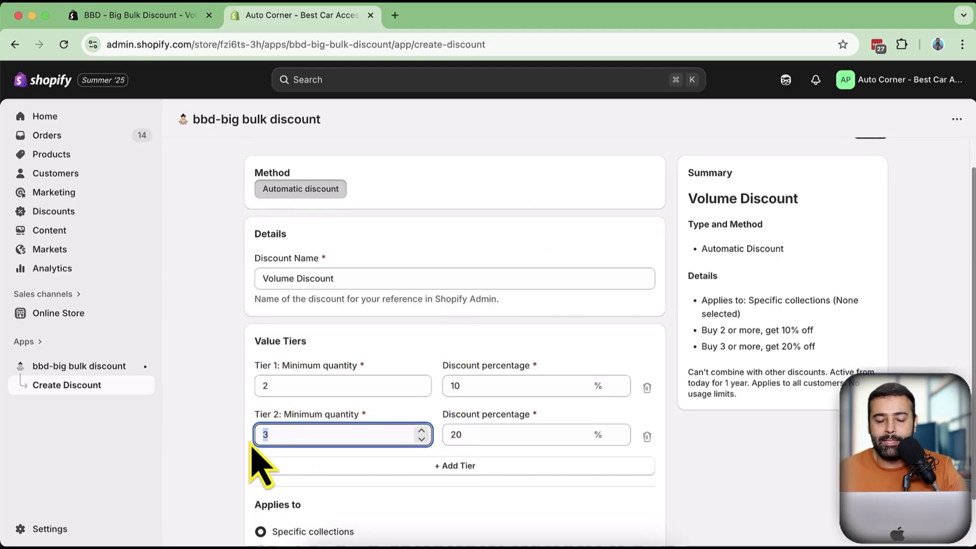
{"action": "left_click", "coordinate": [473, 435]}
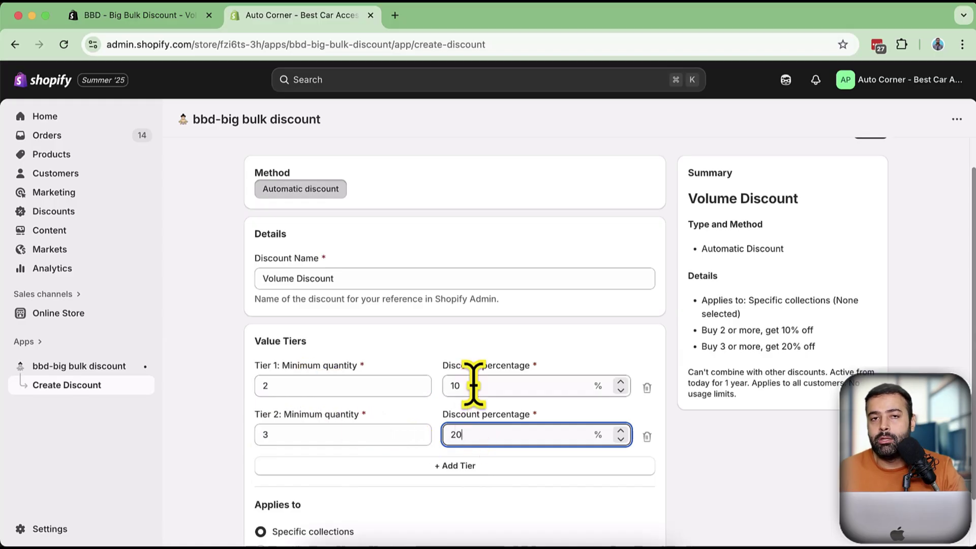
{"action": "scroll", "coordinate": [675, 255], "scroll_direction": "down", "scroll_amount": 2}
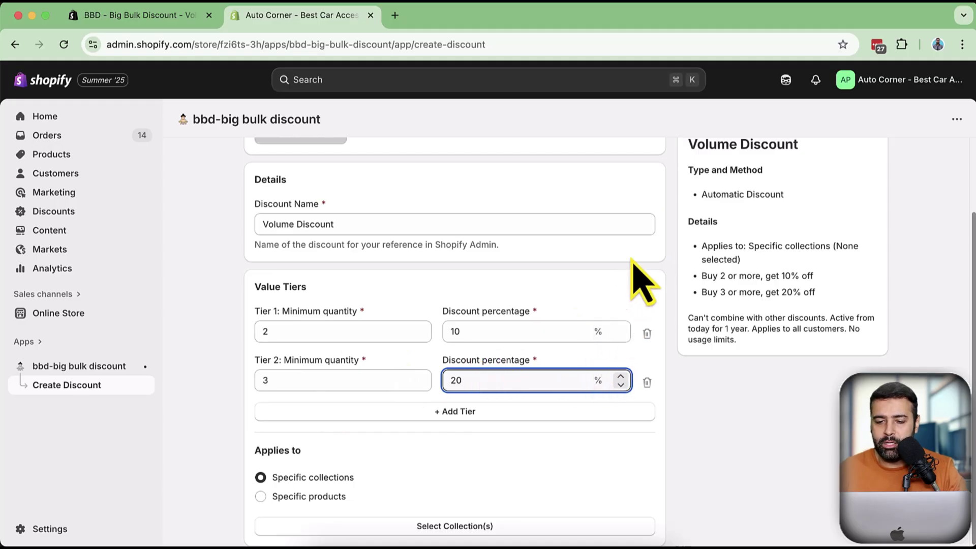
{"action": "left_click", "coordinate": [671, 254]}
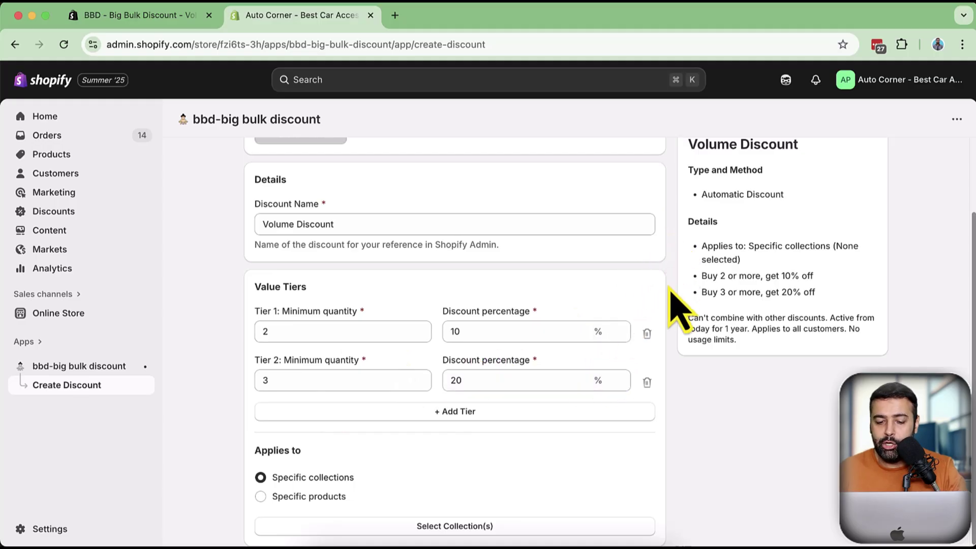
Add an empty third value tier and remove it again
{"action": "left_click", "coordinate": [493, 414]}
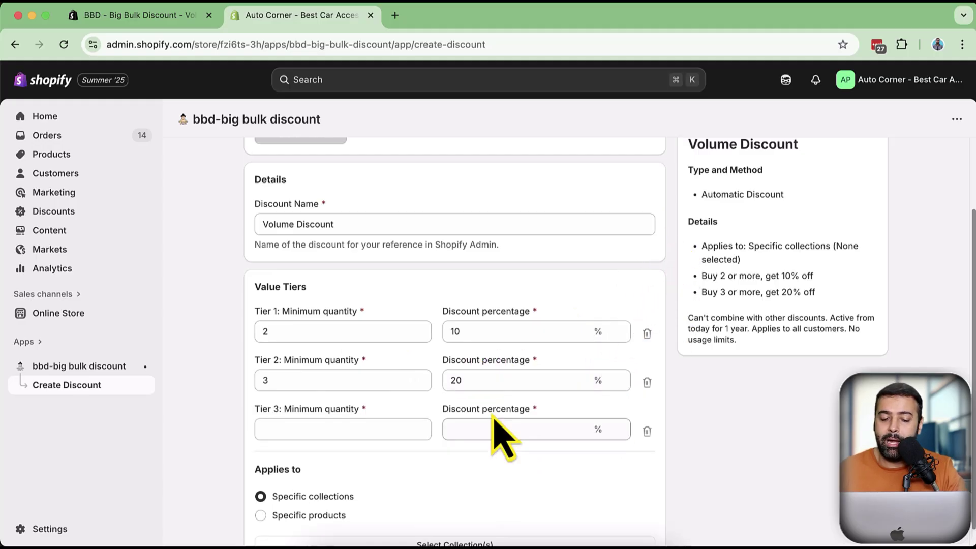
{"action": "left_click", "coordinate": [647, 431]}
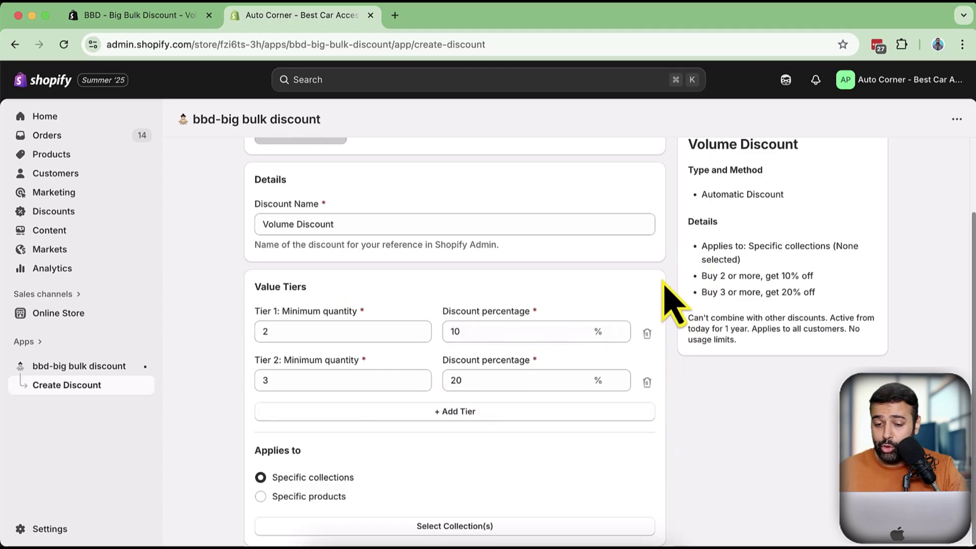
Apply the discount to specific products, searching for "phone" and adding the Multi-Angle Car Phone Stand for Dashboard & Windshield
{"action": "left_click", "coordinate": [319, 497]}
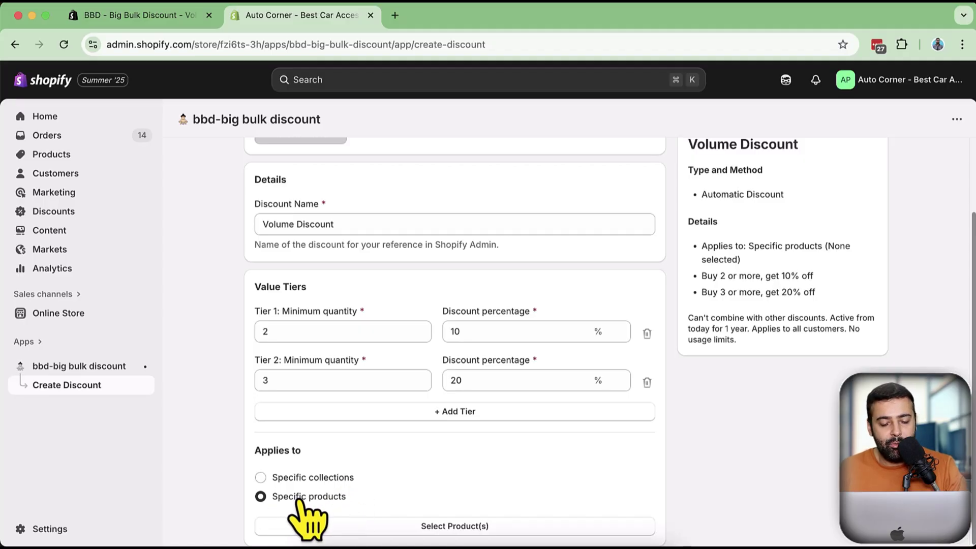
{"action": "left_click", "coordinate": [509, 528]}
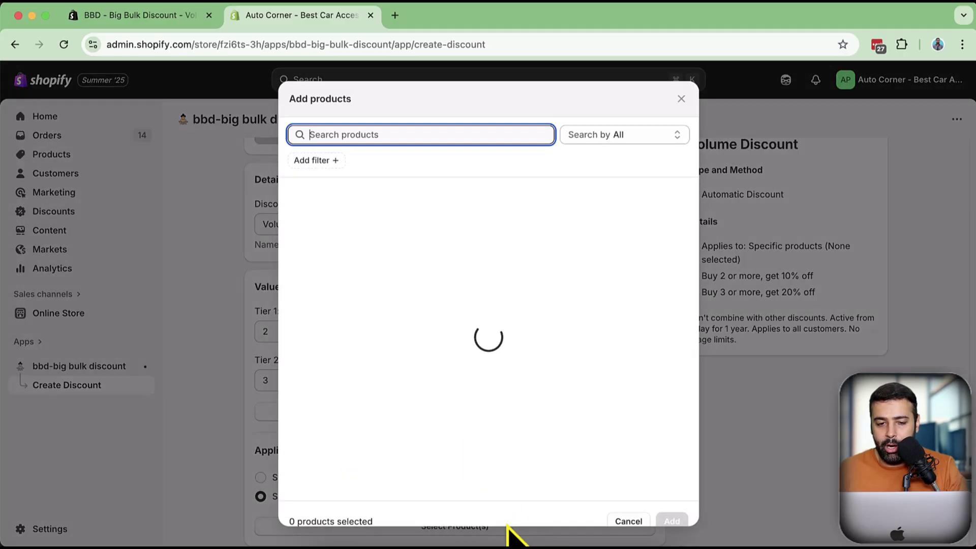
{"action": "type", "text": "phone"}
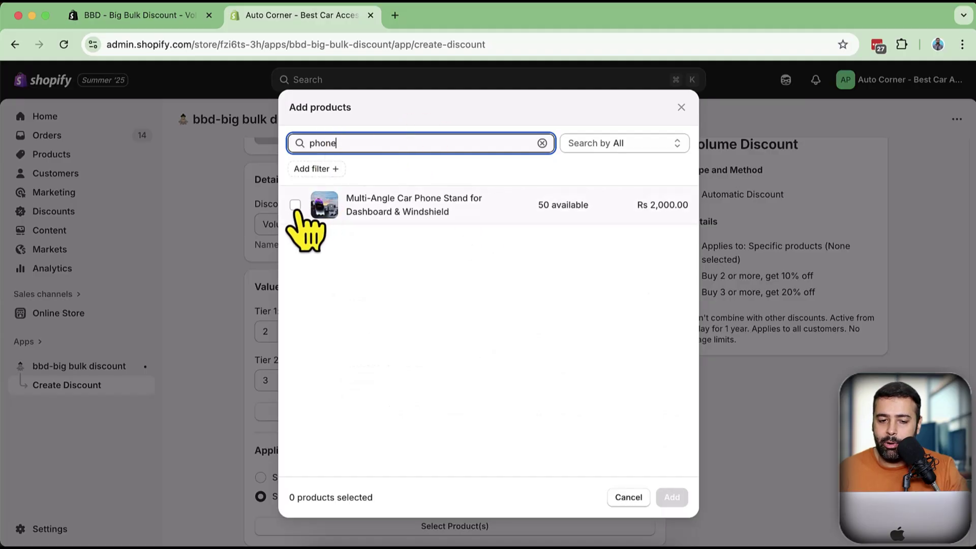
{"action": "left_click", "coordinate": [294, 205]}
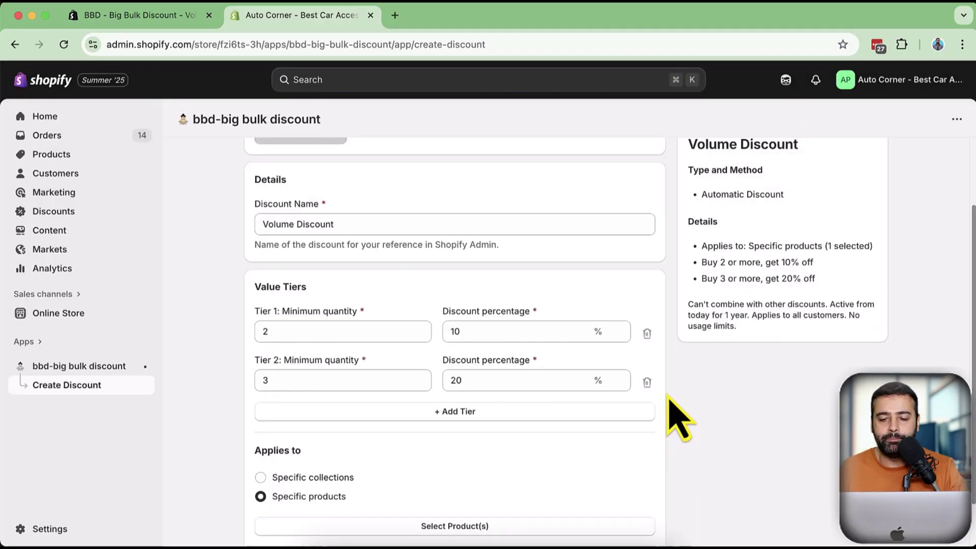
Review the completed product discount and save it
{"action": "scroll", "coordinate": [678, 355], "scroll_direction": "down", "scroll_amount": 2}
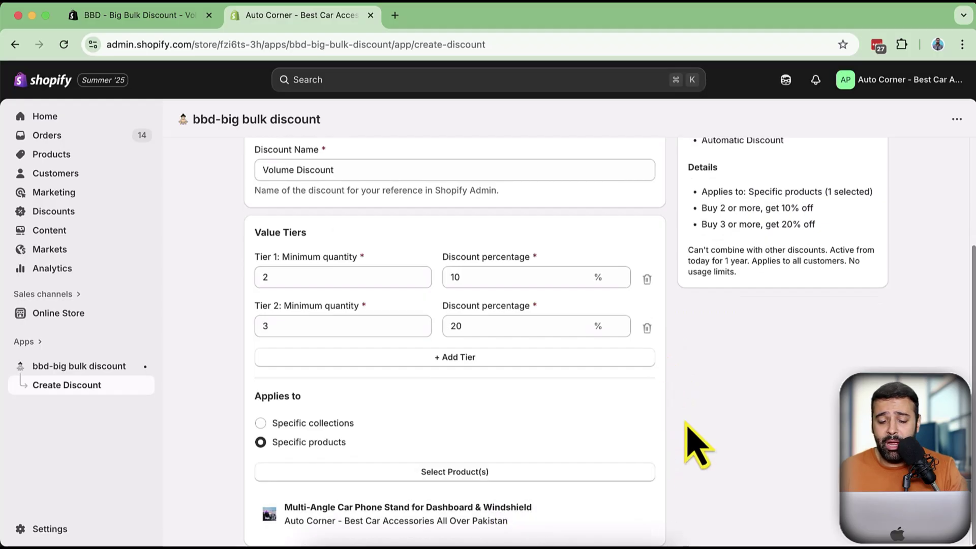
{"action": "scroll", "coordinate": [714, 414], "scroll_direction": "up", "scroll_amount": 5}
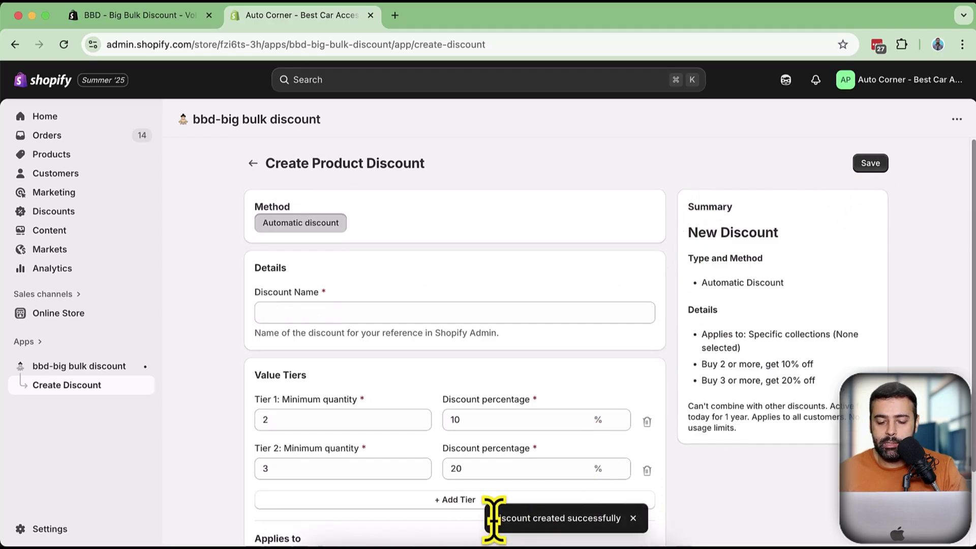
{"action": "left_click_drag", "start_coordinate": [493, 519], "coordinate": [608, 519]}
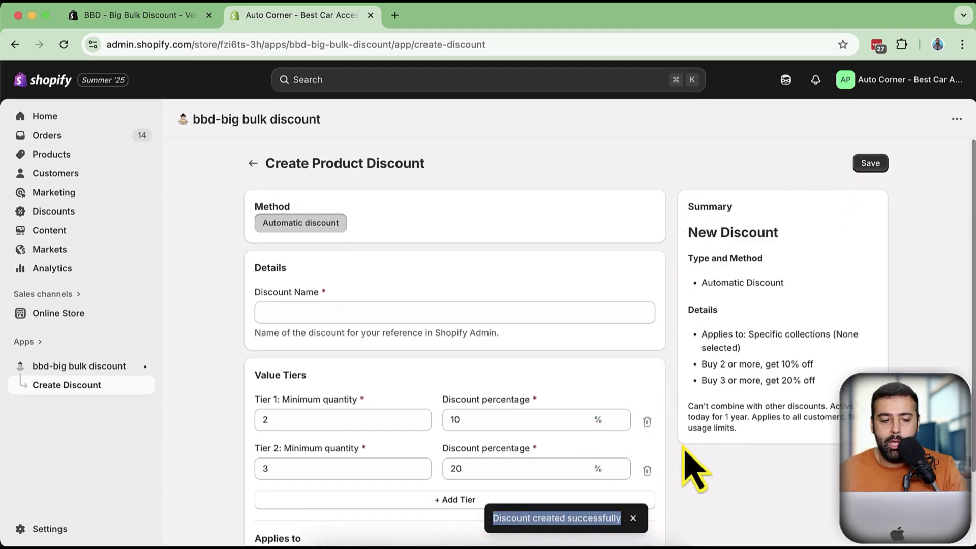
Open the Auto Corner storefront and go to the Multi-Angle Car Phone Stand product page under Mobile Holders
{"action": "left_click", "coordinate": [34, 217]}
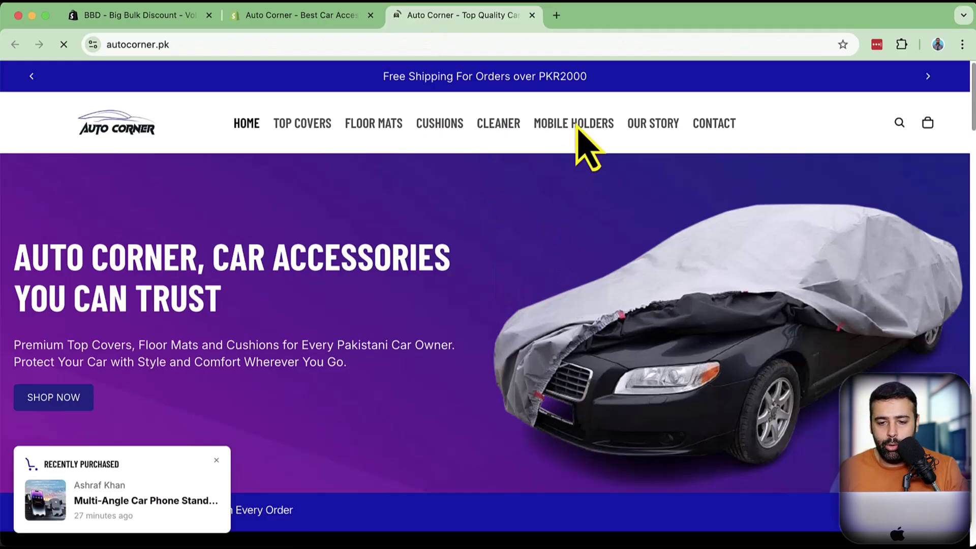
{"action": "mouse_move", "coordinate": [577, 127]}
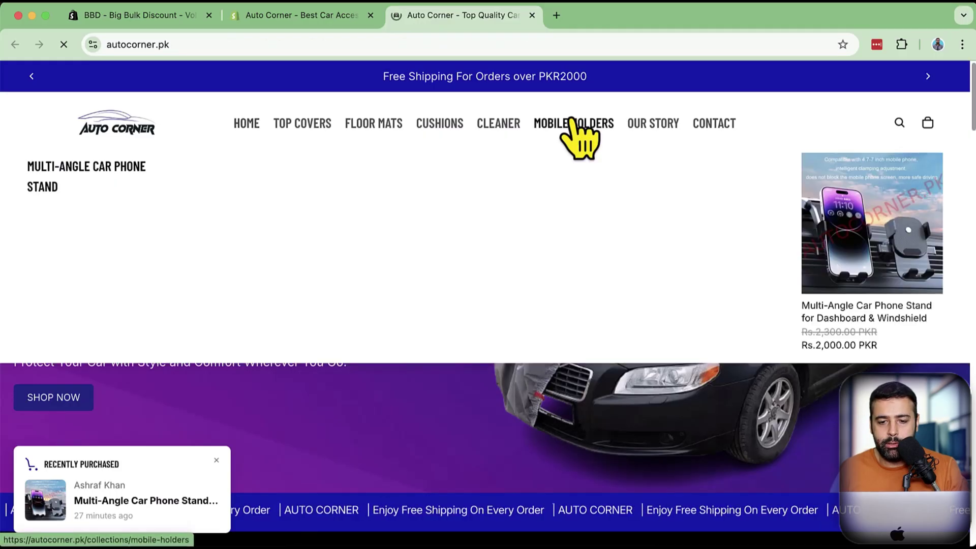
{"action": "left_click", "coordinate": [823, 287]}
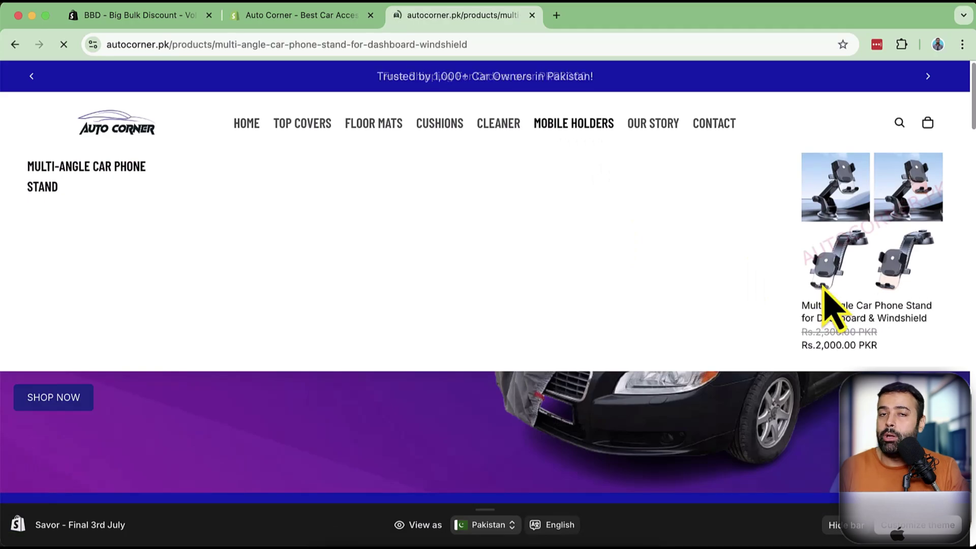
Examine the phone stand's current price and purchase options on its product page
{"action": "scroll", "coordinate": [839, 223], "scroll_direction": "down", "scroll_amount": 2}
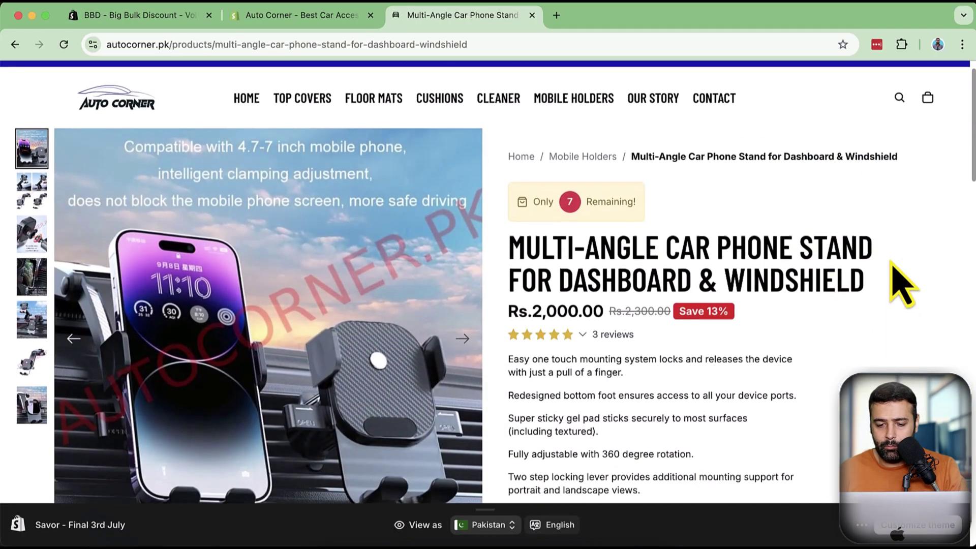
{"action": "left_click_drag", "start_coordinate": [535, 284], "coordinate": [596, 283]}
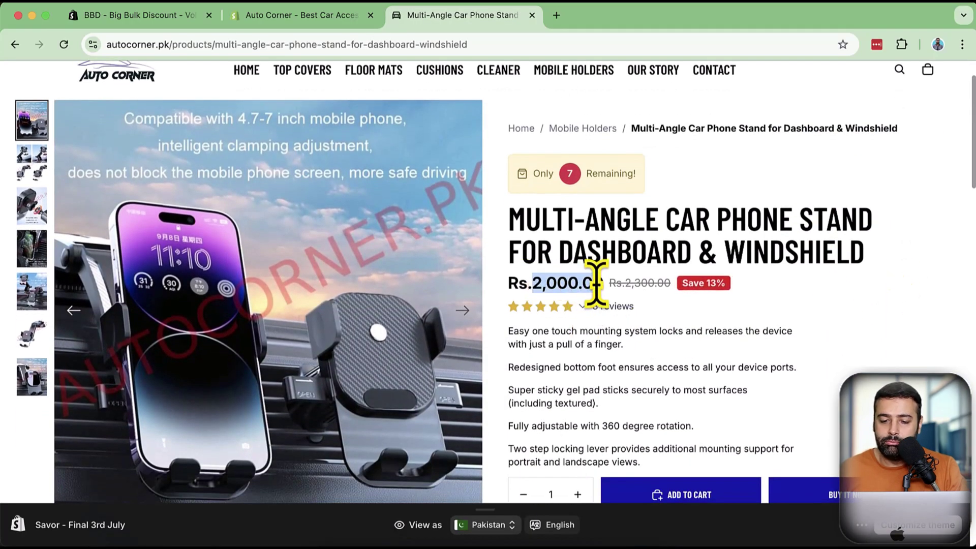
{"action": "left_click_drag", "start_coordinate": [510, 283], "coordinate": [595, 282]}
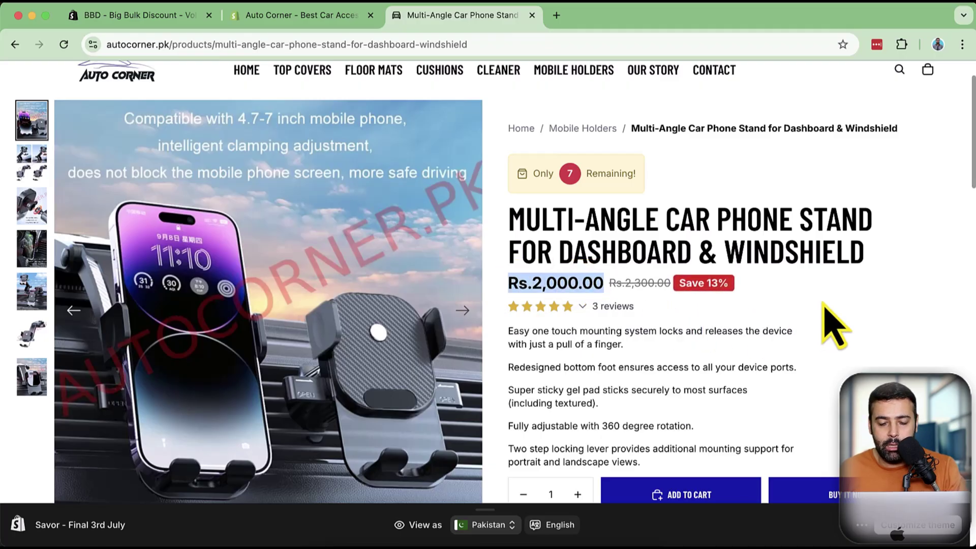
{"action": "left_click", "coordinate": [702, 320]}
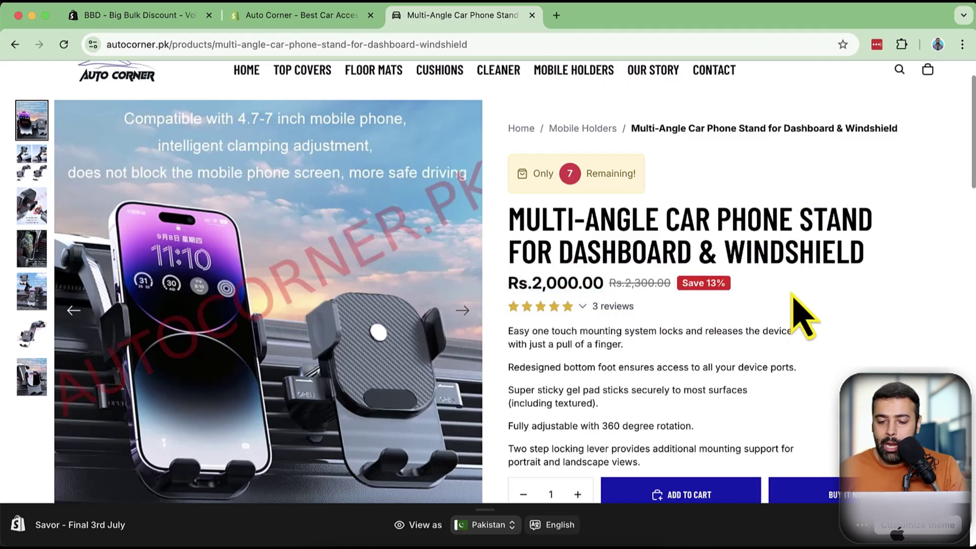
{"action": "scroll", "coordinate": [813, 228], "scroll_direction": "down", "scroll_amount": 3}
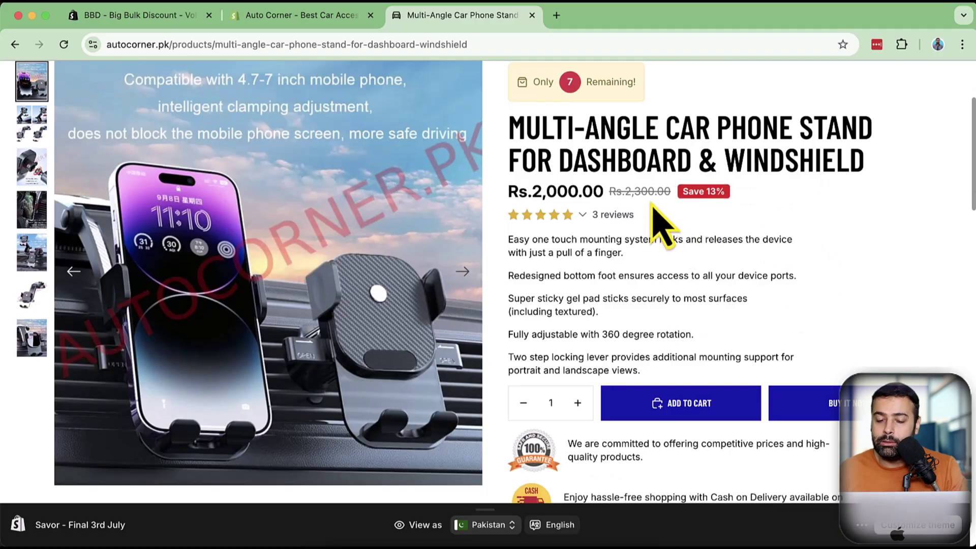
Add two phone stands to the cart and check the discounted unit price and the Volume Discount label
{"action": "left_click_drag", "start_coordinate": [606, 192], "coordinate": [505, 197]}
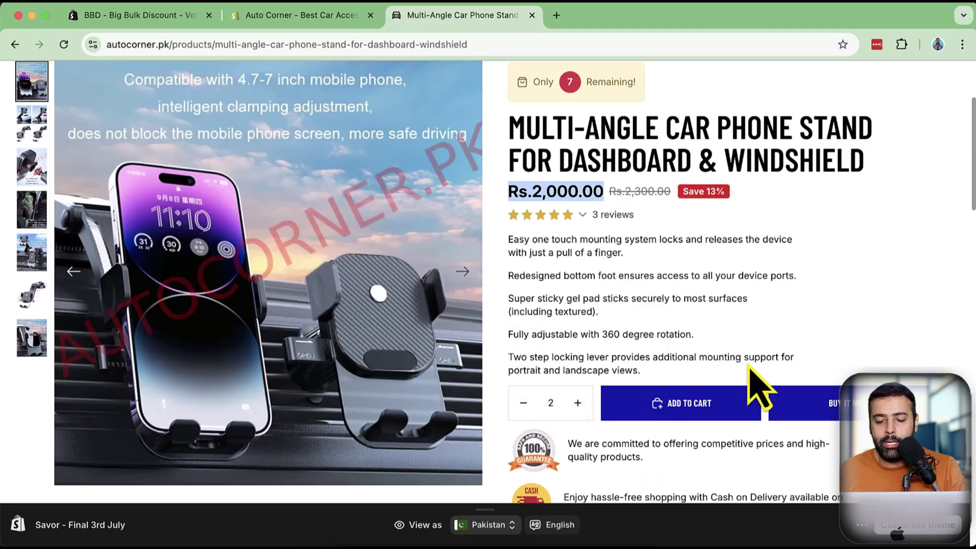
{"action": "left_click", "coordinate": [684, 398]}
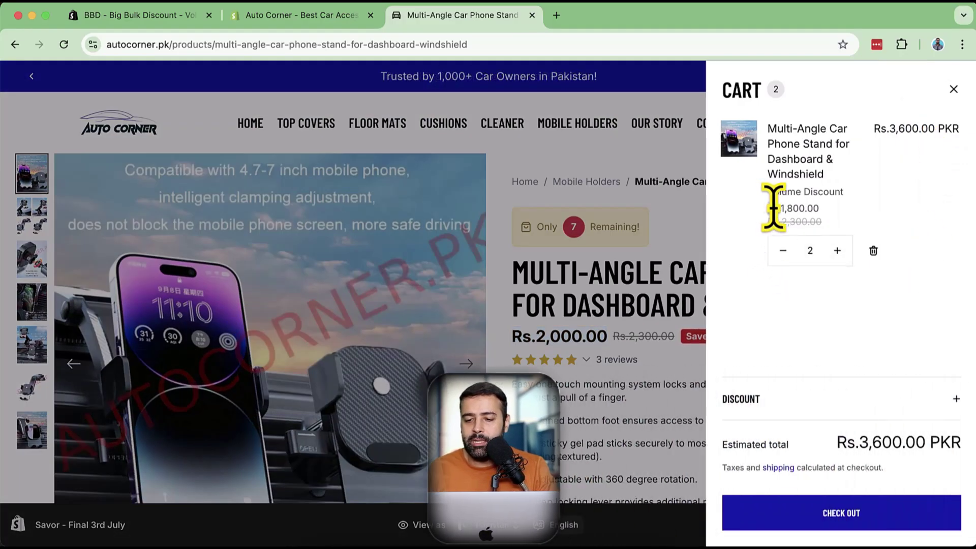
{"action": "left_click_drag", "start_coordinate": [768, 208], "coordinate": [816, 208]}
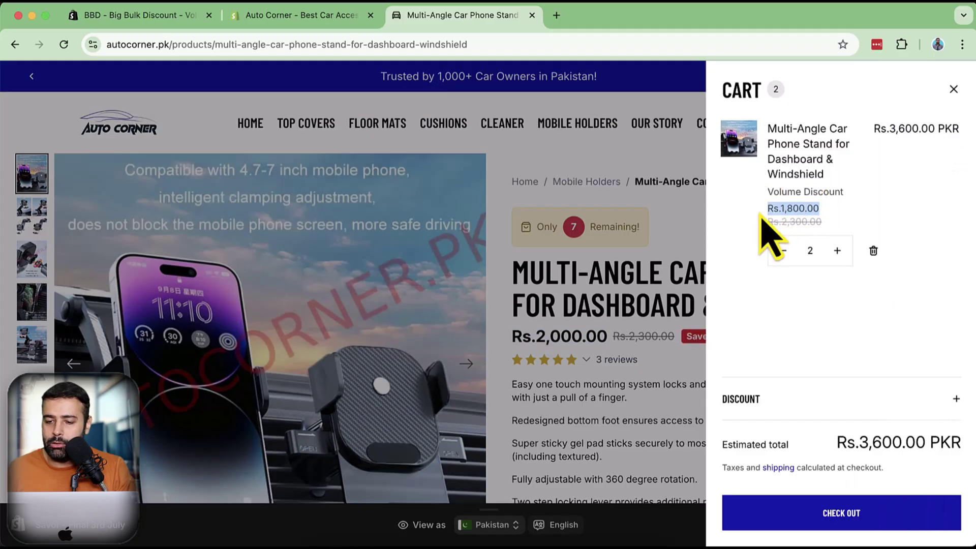
{"action": "triple_click", "coordinate": [769, 192]}
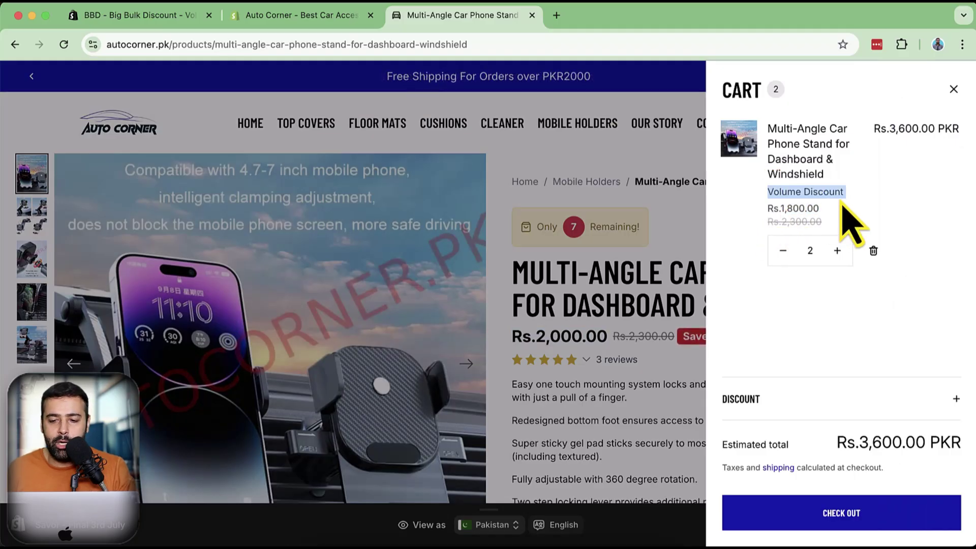
{"action": "left_click", "coordinate": [775, 326]}
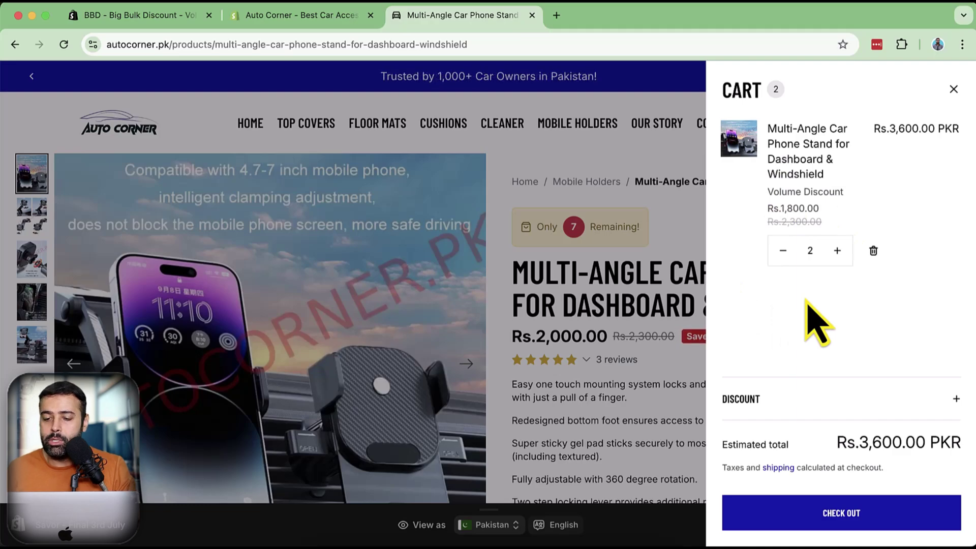
Raise the phone stand quantity in the cart to 3 to check its discounted price, and empty the cart
{"action": "left_click", "coordinate": [837, 251]}
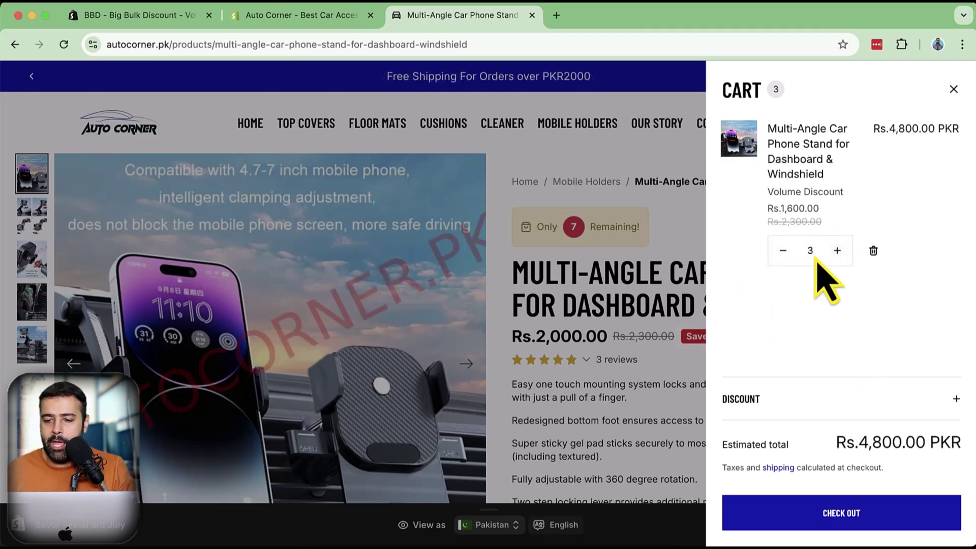
{"action": "left_click_drag", "start_coordinate": [779, 209], "coordinate": [819, 209]}
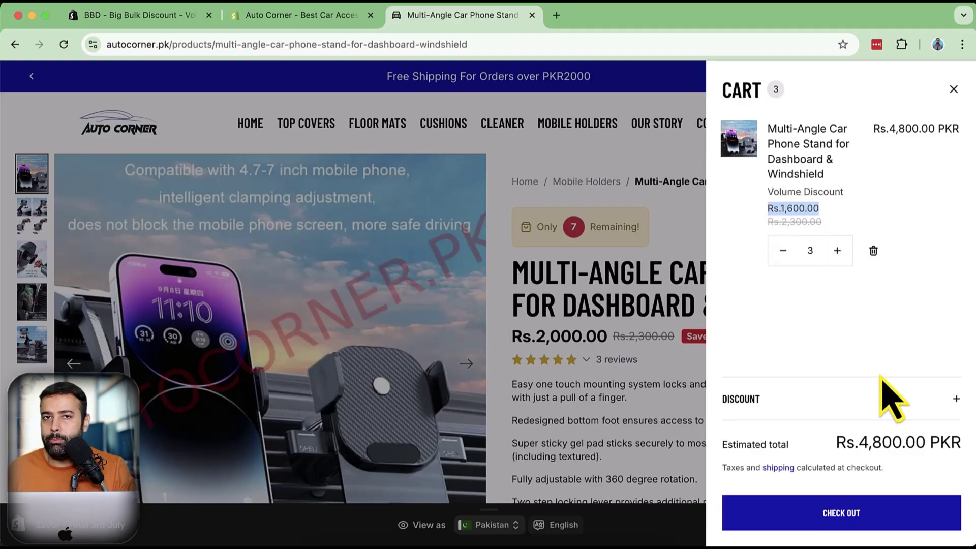
{"action": "left_click", "coordinate": [873, 250]}
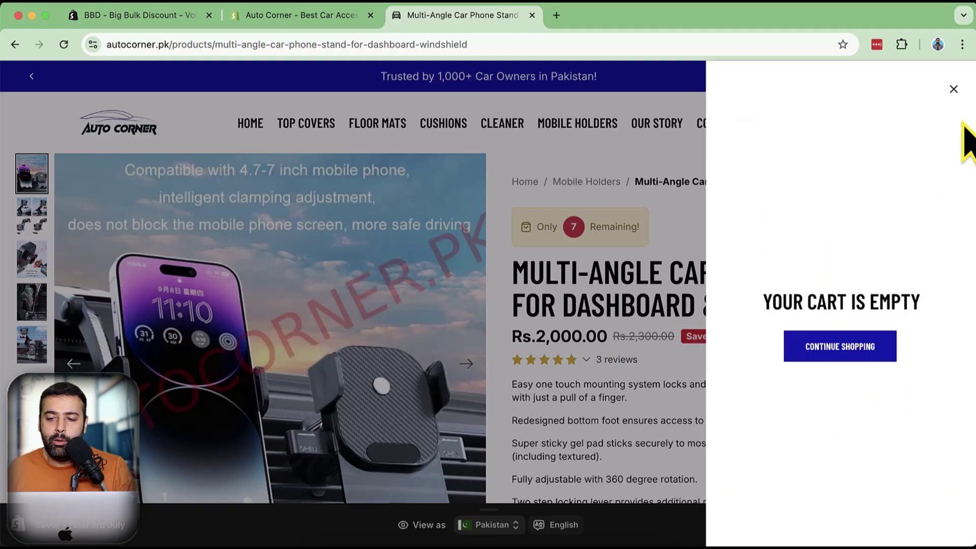
{"action": "left_click", "coordinate": [953, 90]}
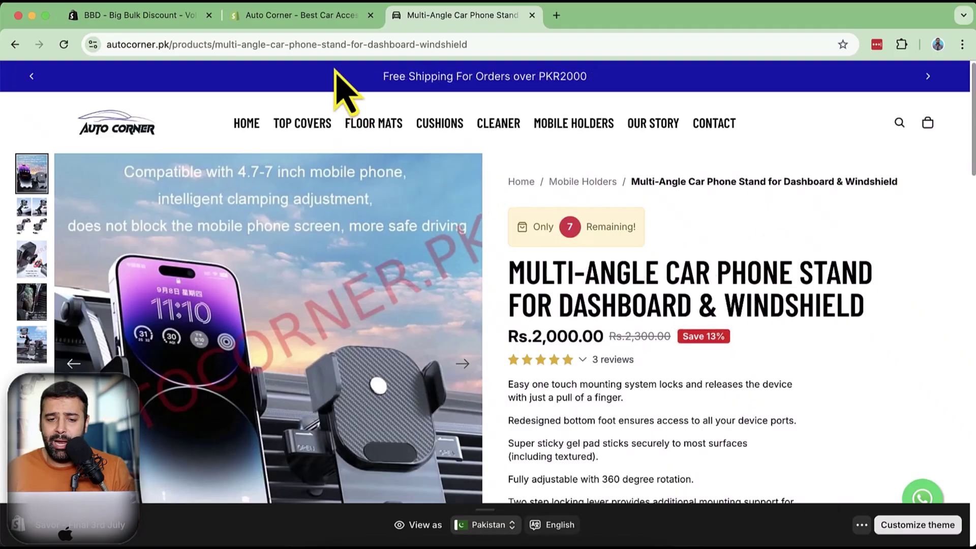
Go to the online store's themes in the Shopify admin and add the free Horizon theme to the theme library
{"action": "left_click", "coordinate": [336, 25]}
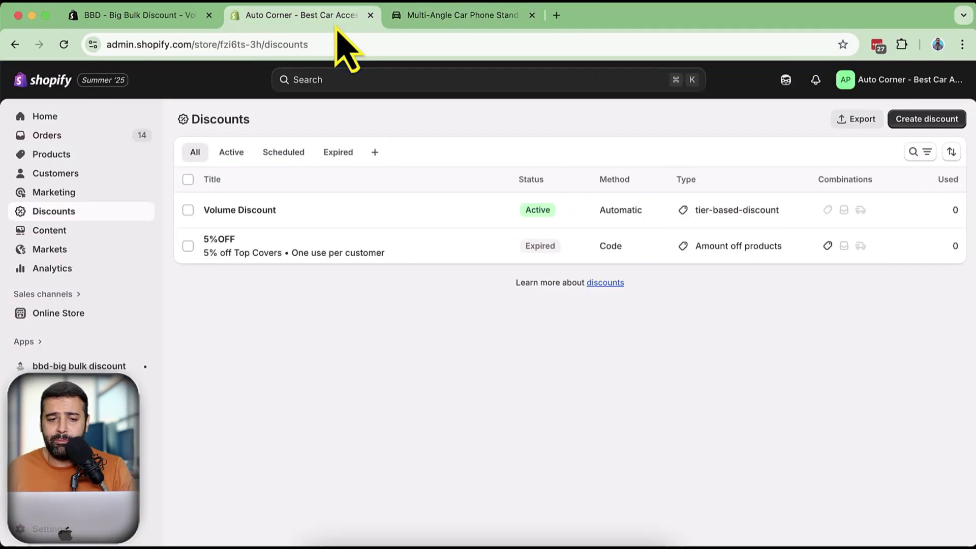
{"action": "left_click", "coordinate": [63, 316]}
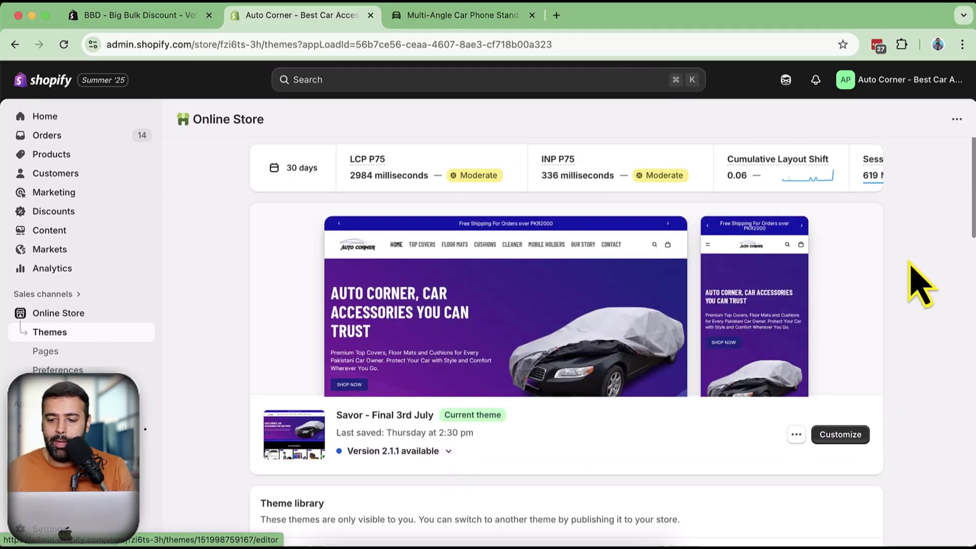
{"action": "scroll", "coordinate": [920, 283], "scroll_direction": "down", "scroll_amount": 5}
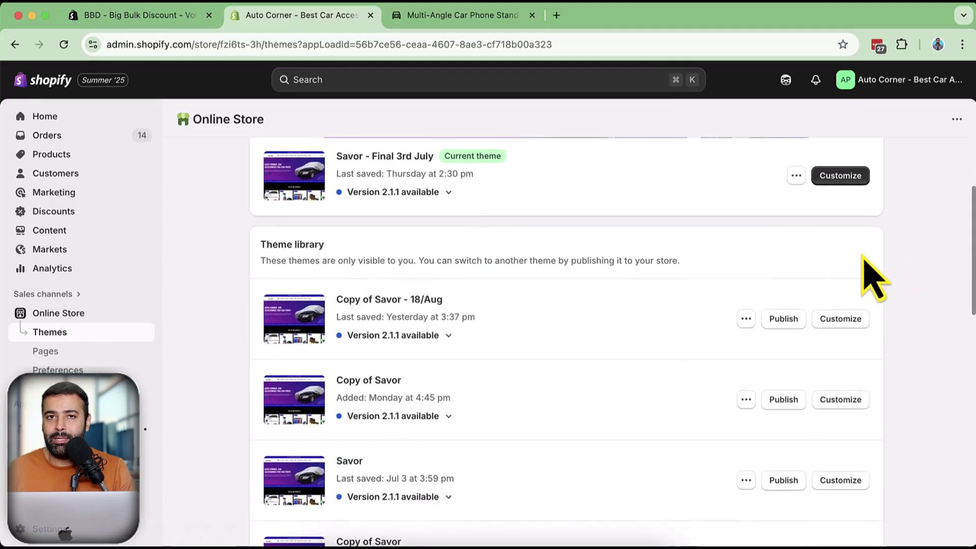
{"action": "scroll", "coordinate": [871, 277], "scroll_direction": "down", "scroll_amount": 10}
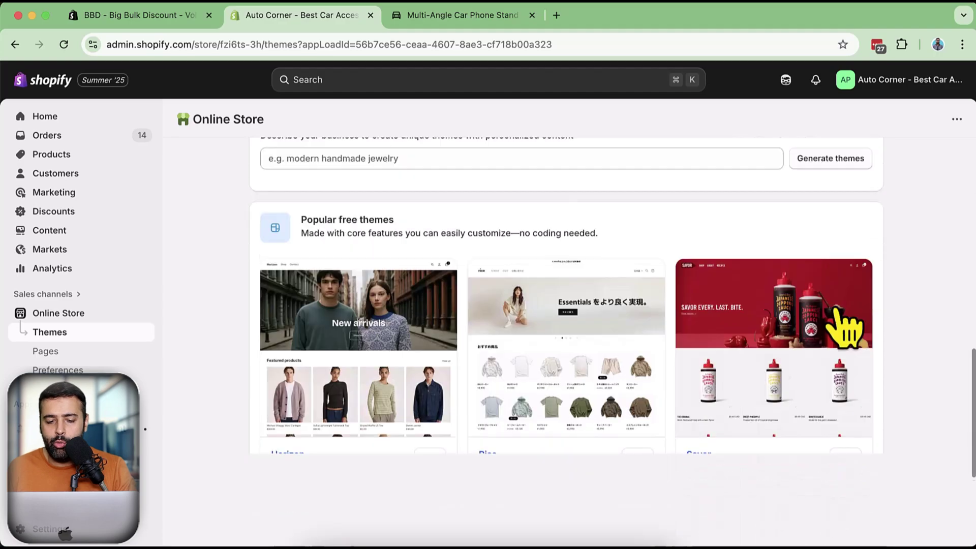
{"action": "scroll", "coordinate": [892, 275], "scroll_direction": "down", "scroll_amount": 3}
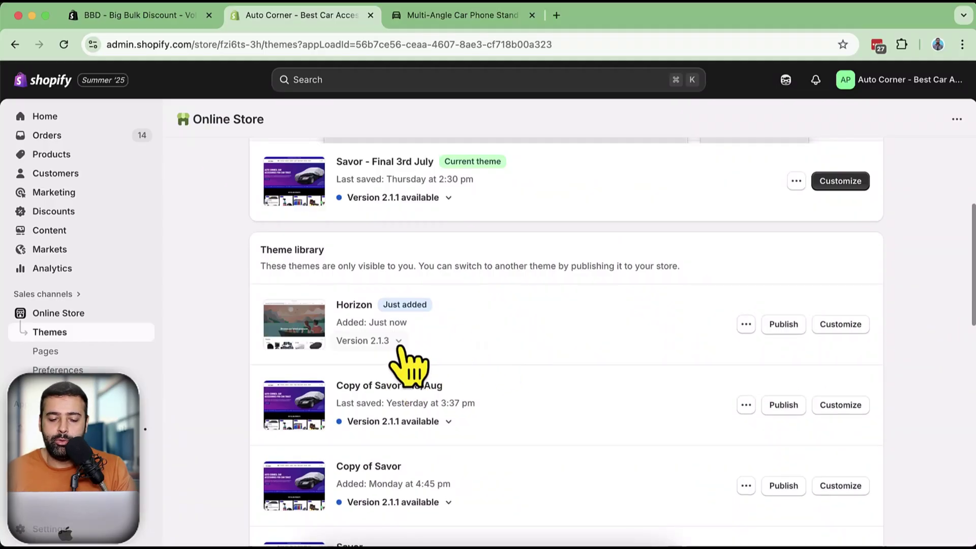
Check the Horizon theme's version details and open its Default product template in the theme editor
{"action": "left_click", "coordinate": [399, 341]}
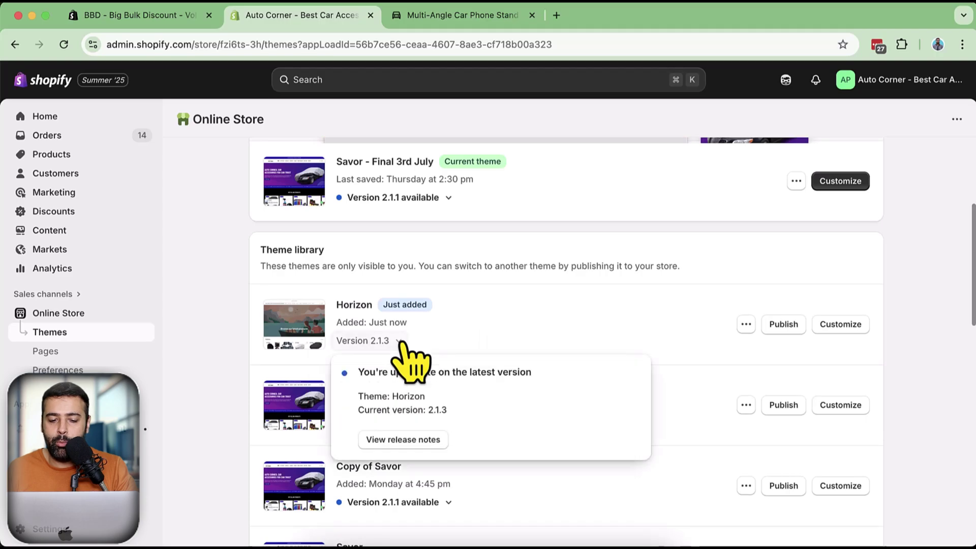
{"action": "left_click", "coordinate": [528, 344]}
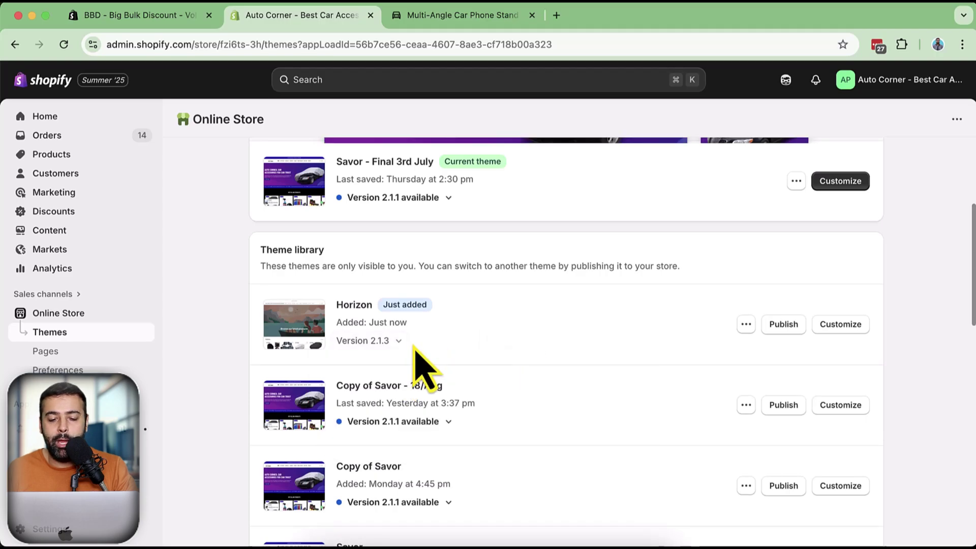
{"action": "left_click", "coordinate": [840, 325]}
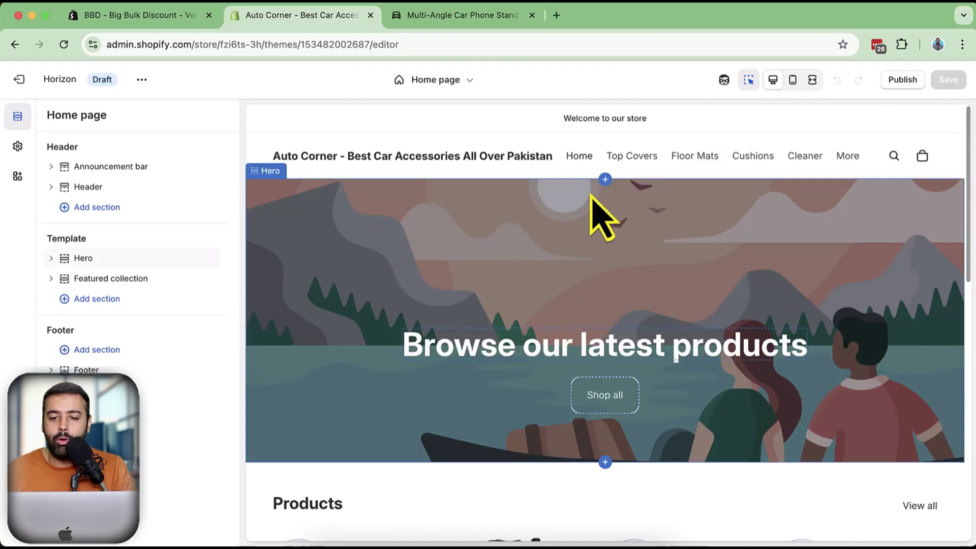
{"action": "left_click", "coordinate": [464, 82]}
{"action": "left_click", "coordinate": [445, 158]}
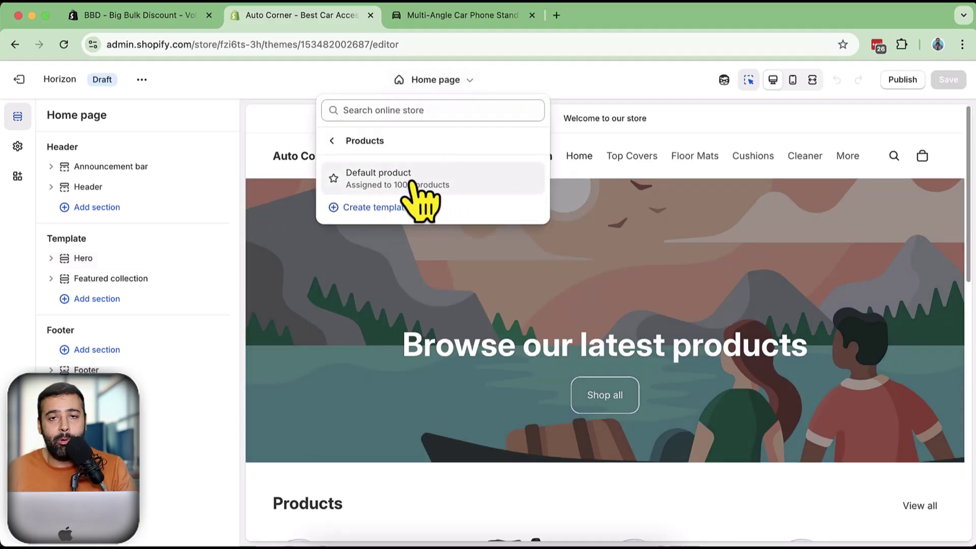
{"action": "left_click", "coordinate": [420, 202]}
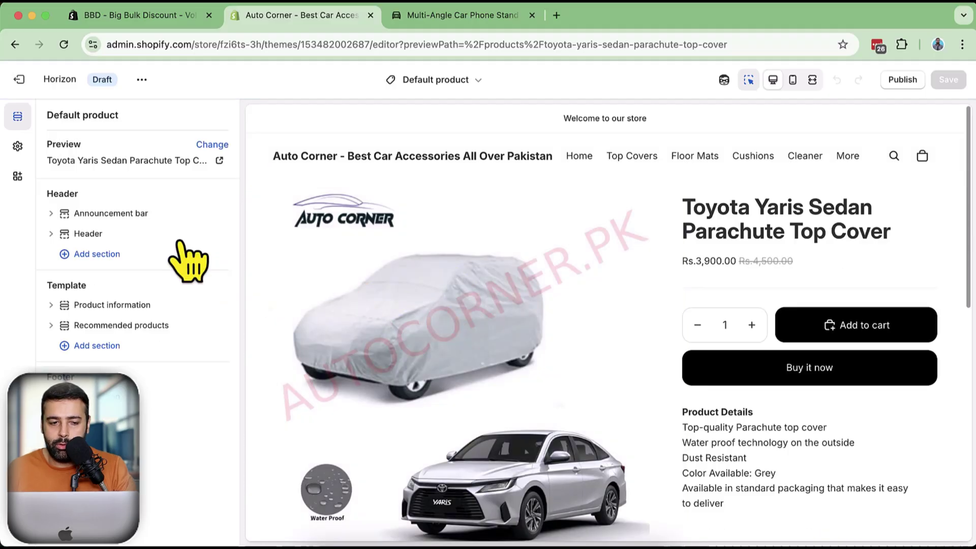
Change the template's preview product to the Multi-Angle Car Phone Stand, searching for "phone"
{"action": "left_click", "coordinate": [212, 145]}
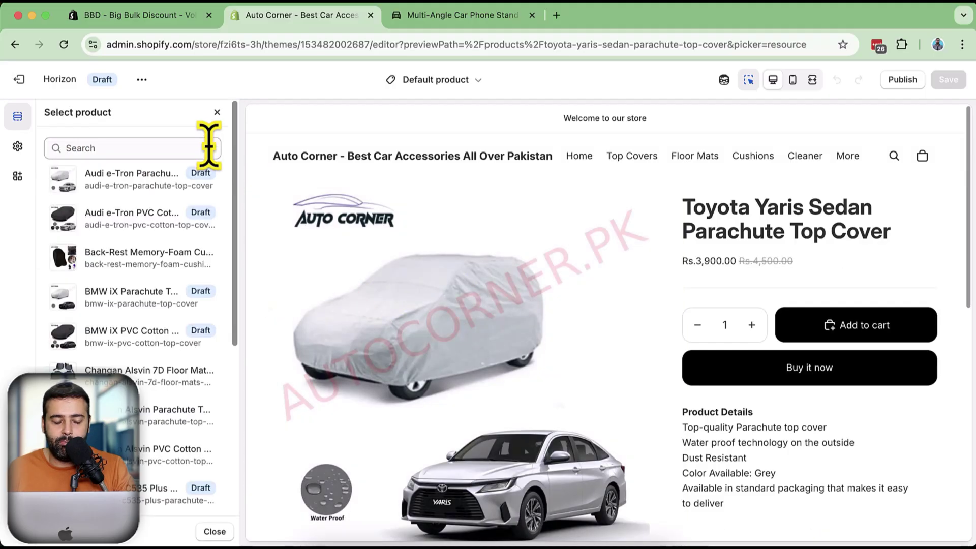
{"action": "left_click", "coordinate": [165, 149]}
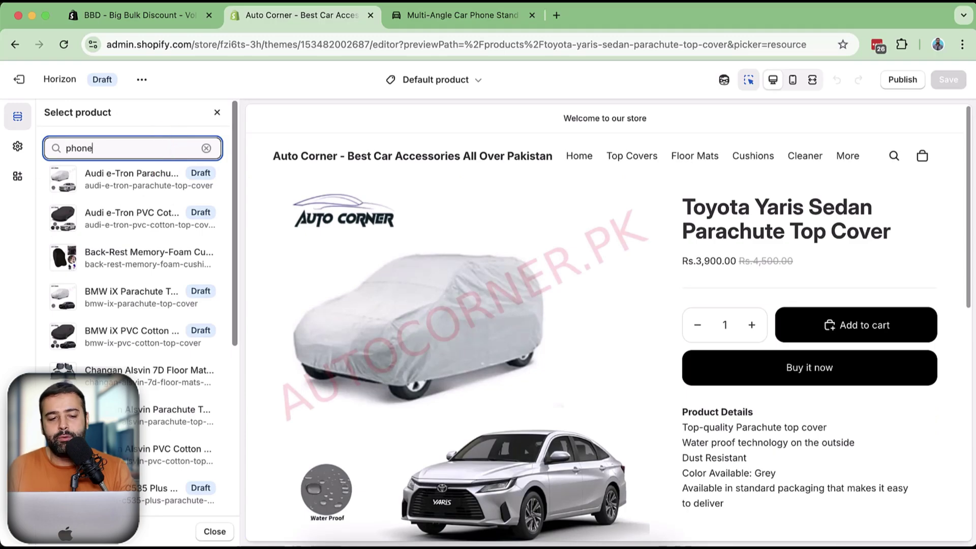
{"action": "left_click", "coordinate": [183, 197]}
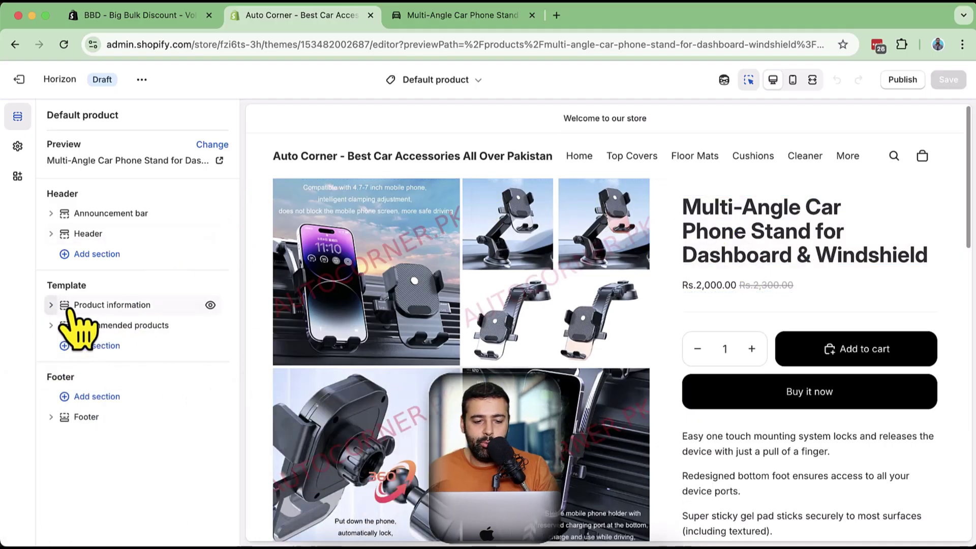
Expand the template's Product information section and locate the spot for a new block below Product description
{"action": "left_click", "coordinate": [51, 305]}
{"action": "scroll", "coordinate": [214, 234], "scroll_direction": "down", "scroll_amount": 2}
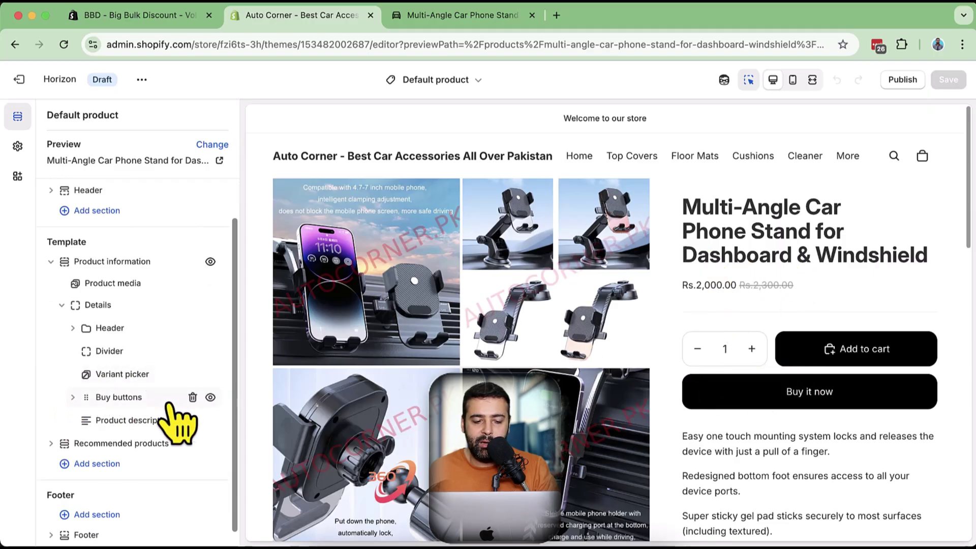
{"action": "mouse_move", "coordinate": [130, 436]}
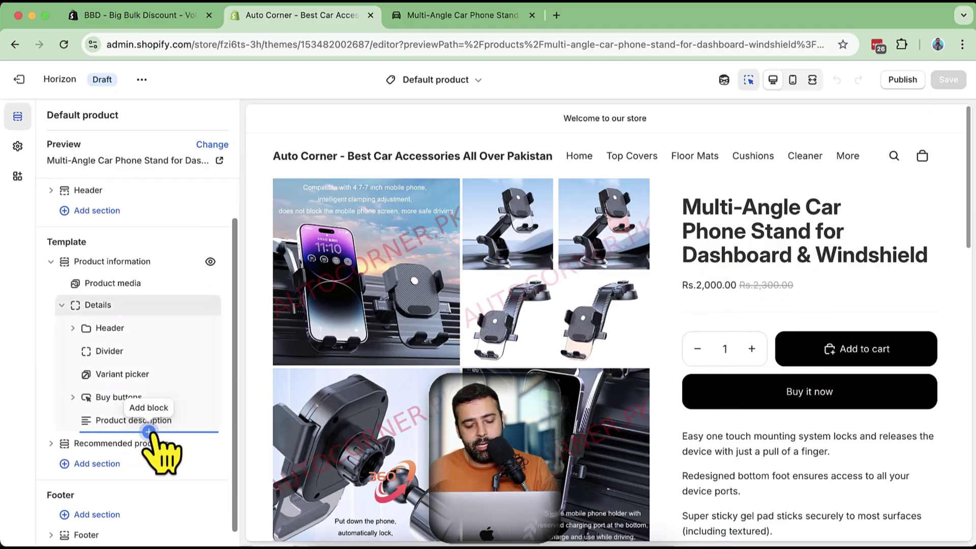
{"action": "key", "text": "super+shift+9"}
{"action": "left_click_drag", "start_coordinate": [0, 133], "coordinate": [430, 477]}
{"action": "left_click_drag", "start_coordinate": [294, 305], "coordinate": [171, 409]}
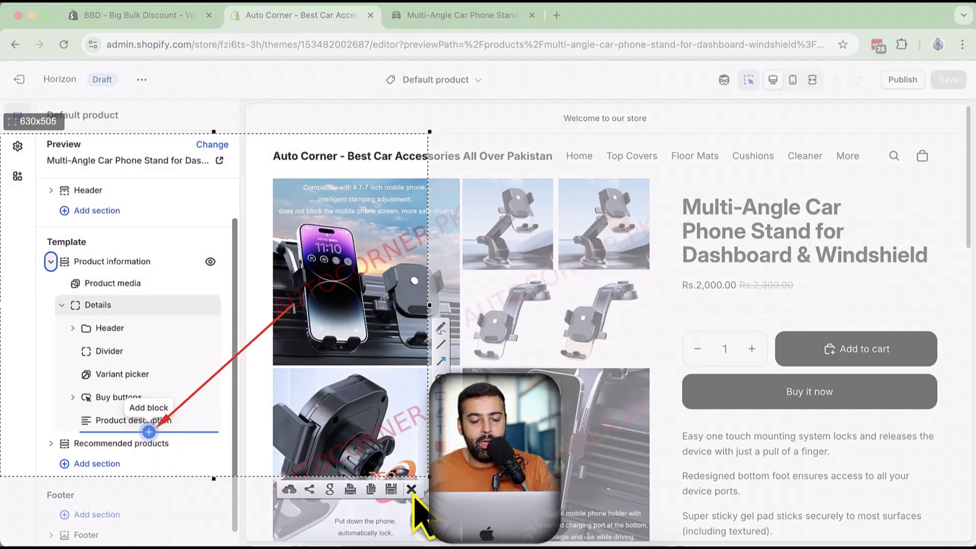
{"action": "key", "text": "ctrl+c"}
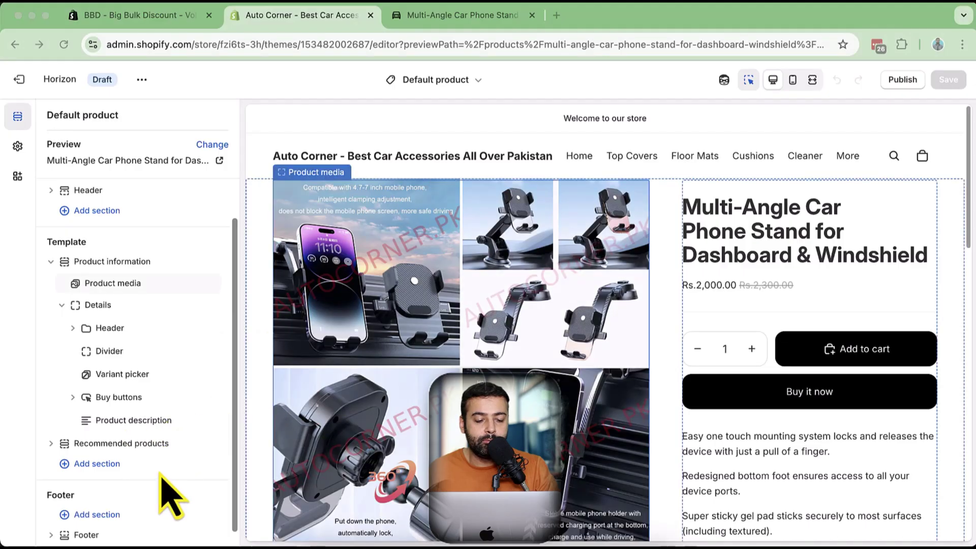
Add the BBD Discount app block below Product description in the Details group
{"action": "left_click", "coordinate": [149, 432]}
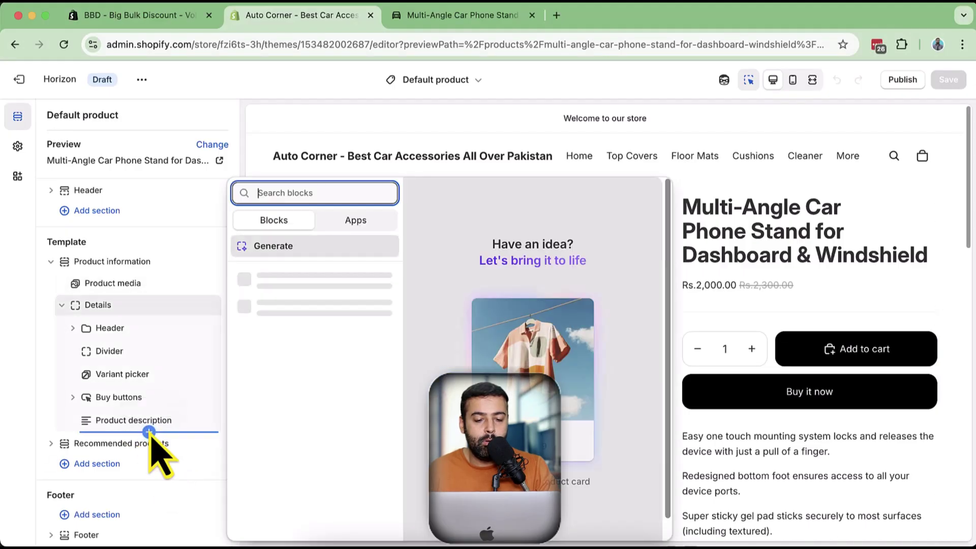
{"action": "left_click", "coordinate": [358, 220]}
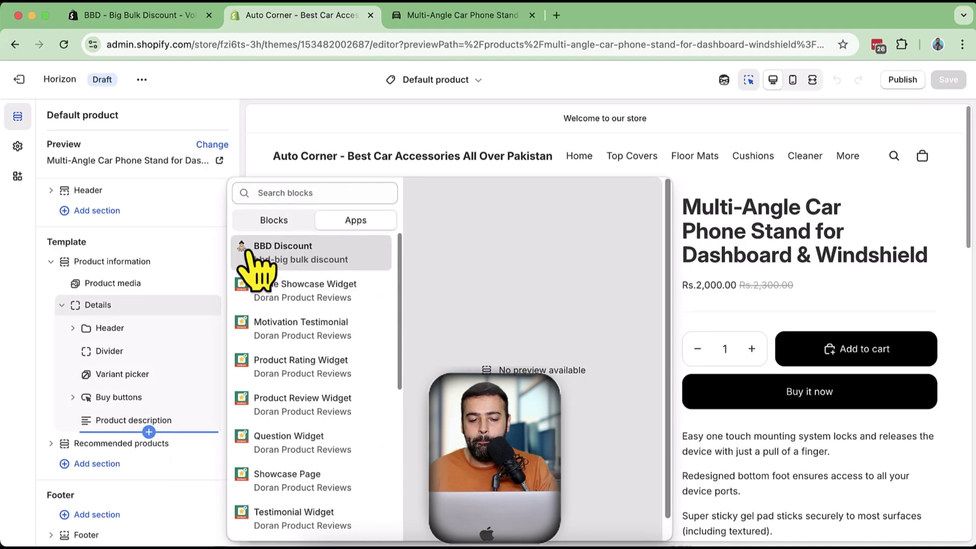
{"action": "left_click", "coordinate": [305, 257]}
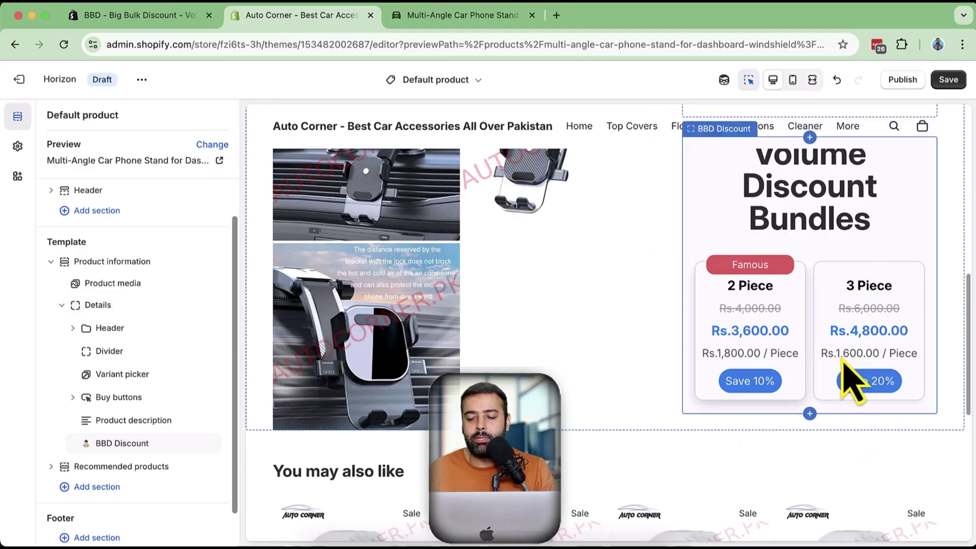
Open the BBD Discount block's settings and clear its section heading
{"action": "scroll", "coordinate": [843, 339], "scroll_direction": "up", "scroll_amount": 1}
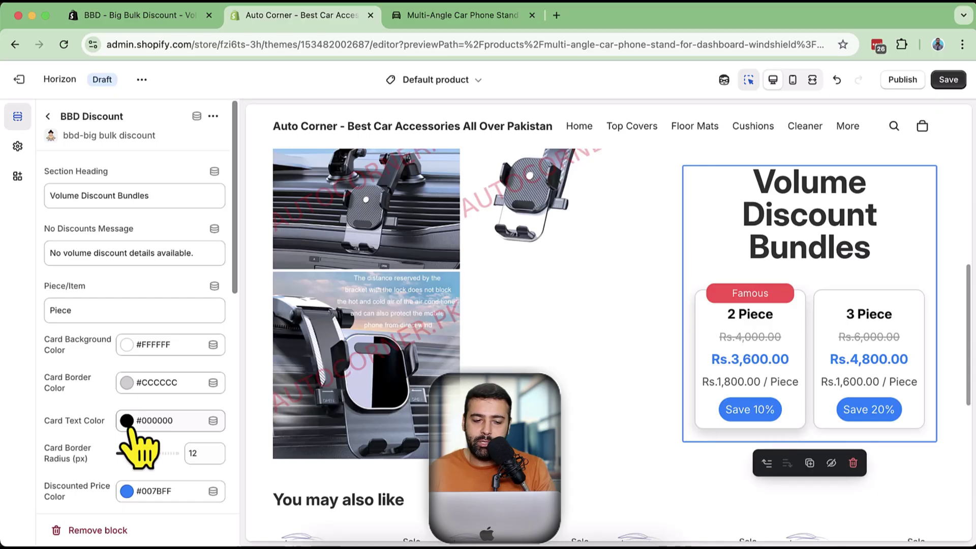
{"action": "scroll", "coordinate": [904, 371], "scroll_direction": "up", "scroll_amount": 3}
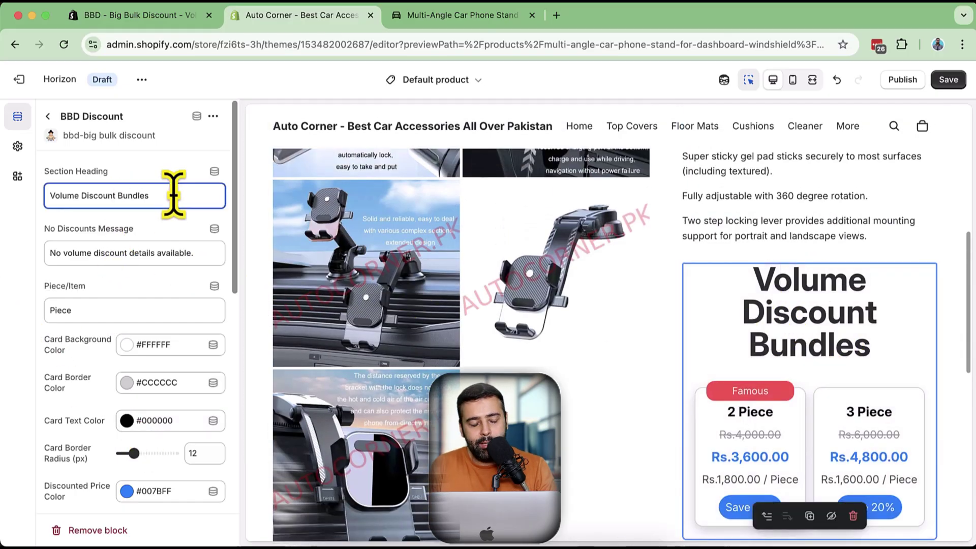
{"action": "key", "text": "super+a"}
{"action": "key", "text": "BackSpace"}
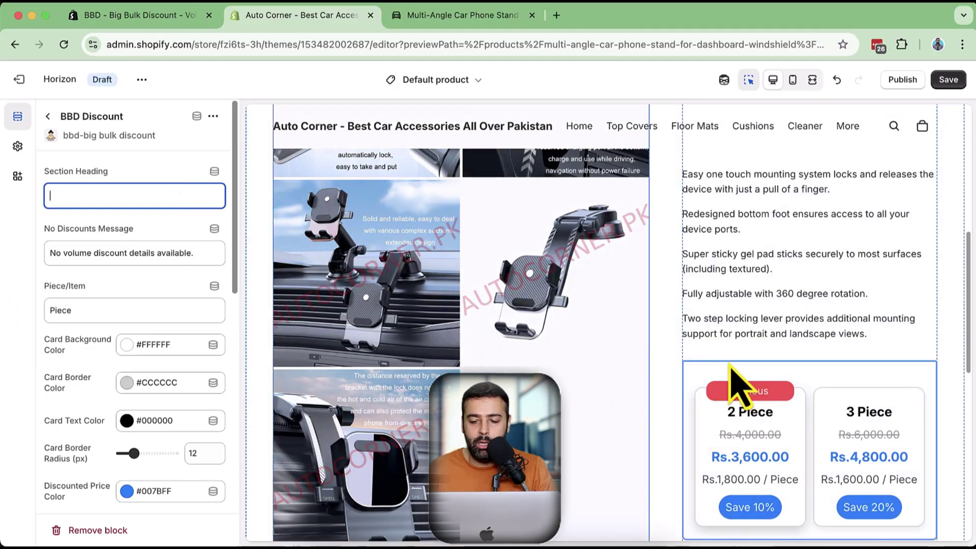
Return to the section list and move the BBD Discount block between Divider and Variant picker
{"action": "scroll", "coordinate": [839, 403], "scroll_direction": "up", "scroll_amount": 5}
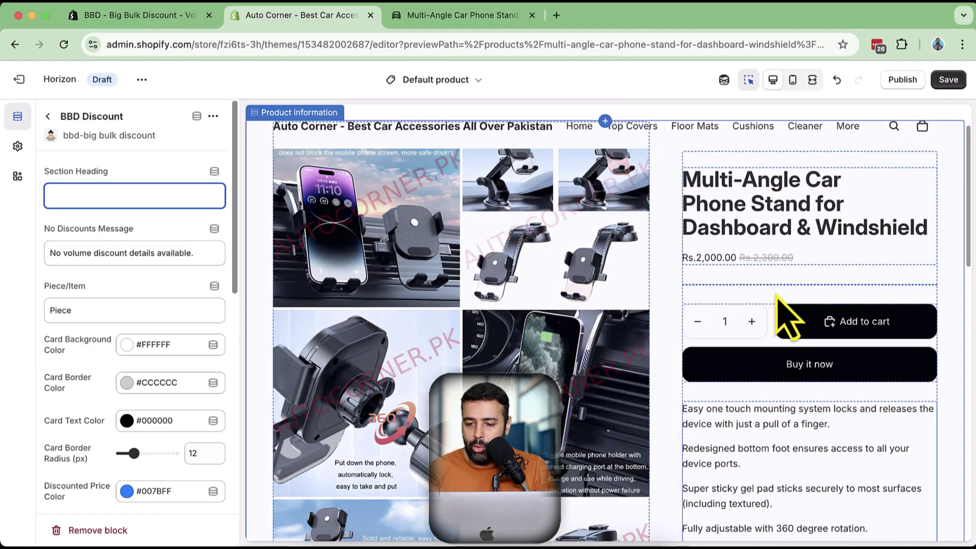
{"action": "left_click", "coordinate": [49, 117]}
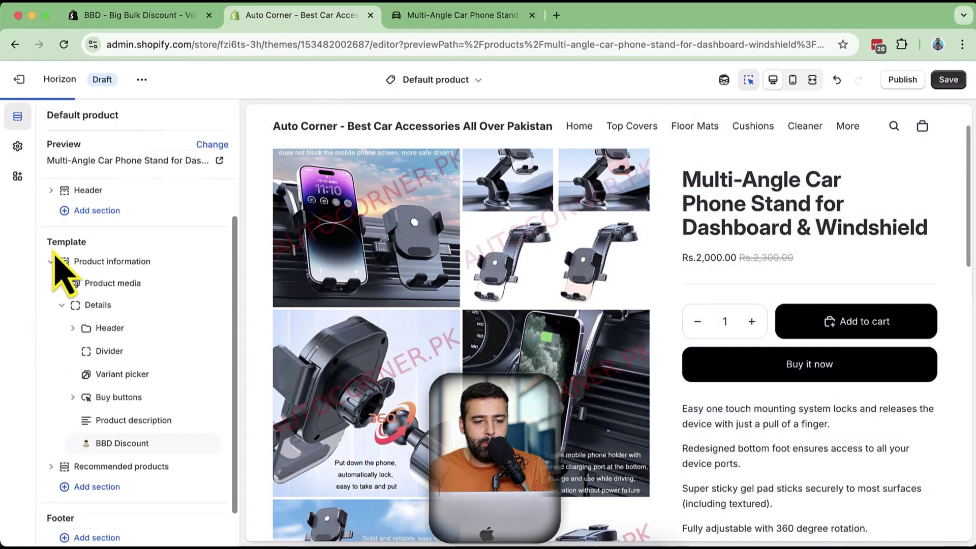
{"action": "mouse_move", "coordinate": [87, 445]}
{"action": "left_click_drag", "start_coordinate": [88, 444], "coordinate": [96, 372]}
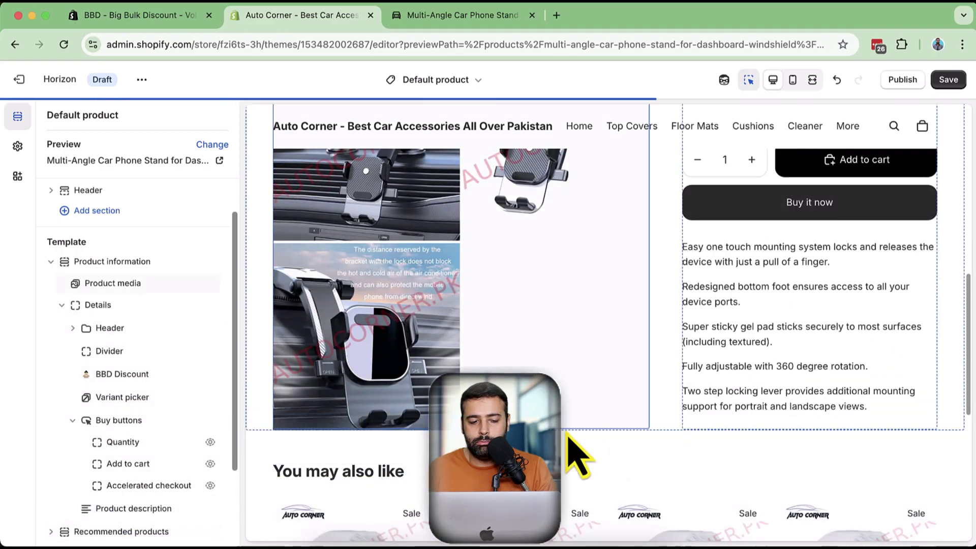
Collapse the Buy buttons group, open the BBD Discount block's settings and set its Piece/Item label to KG
{"action": "left_click", "coordinate": [76, 421]}
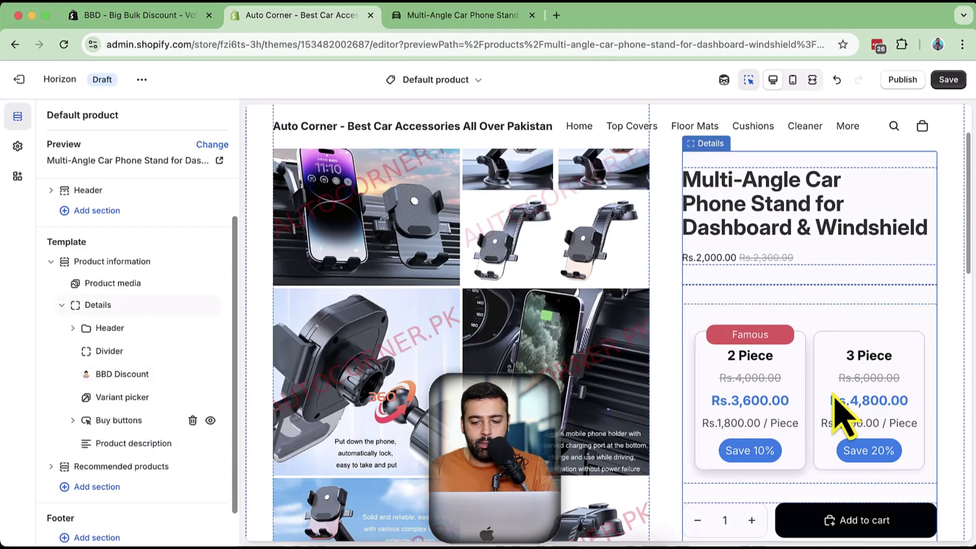
{"action": "left_click", "coordinate": [123, 376]}
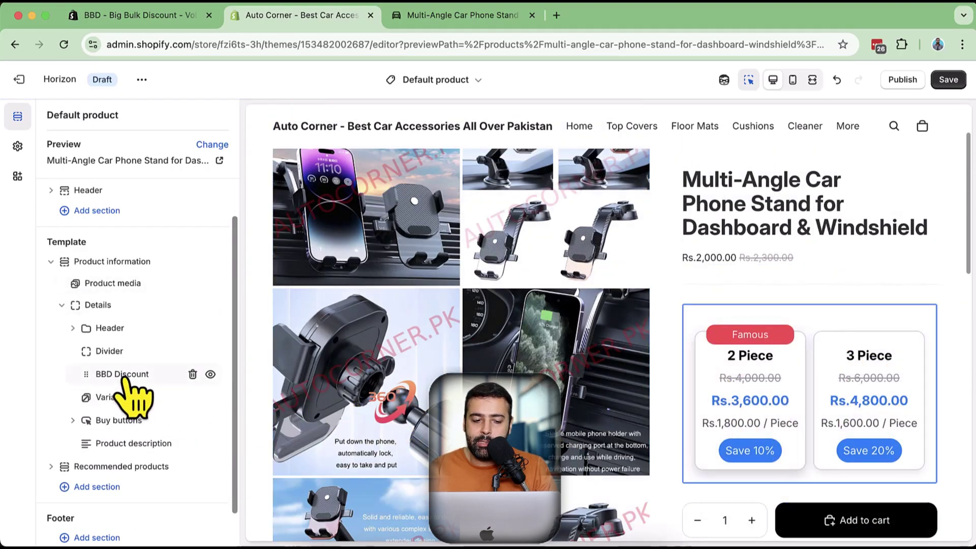
{"action": "scroll", "coordinate": [158, 249], "scroll_direction": "down", "scroll_amount": 1}
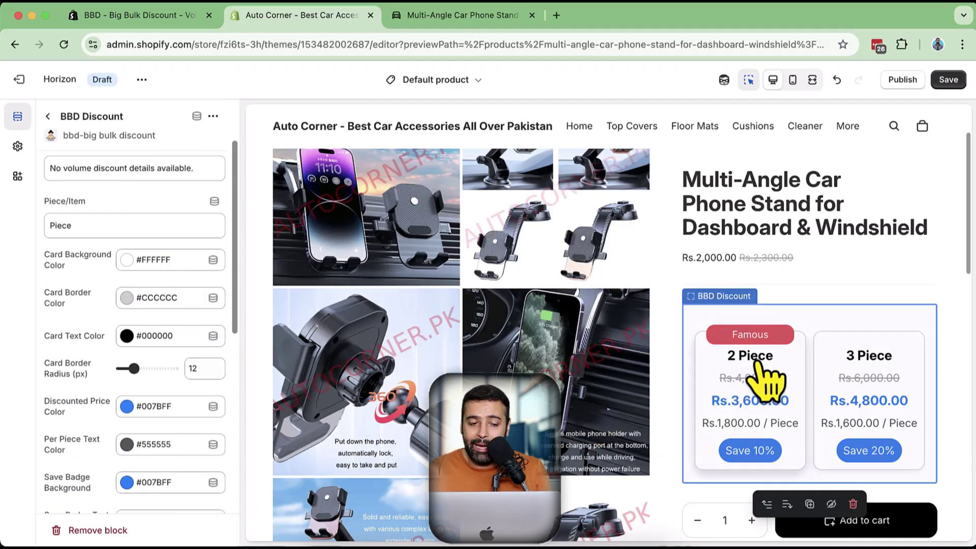
{"action": "left_click_drag", "start_coordinate": [79, 226], "coordinate": [45, 228]}
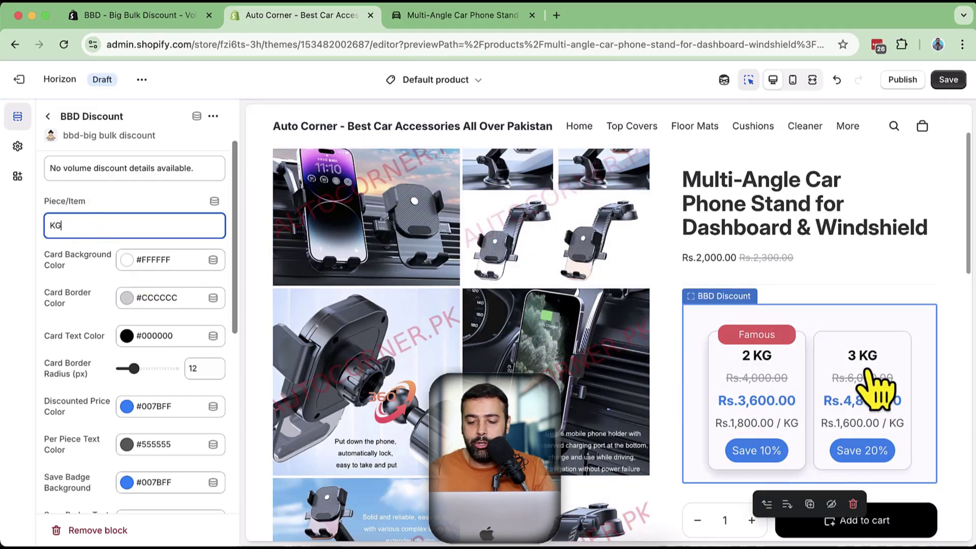
{"action": "key", "text": "super+a"}
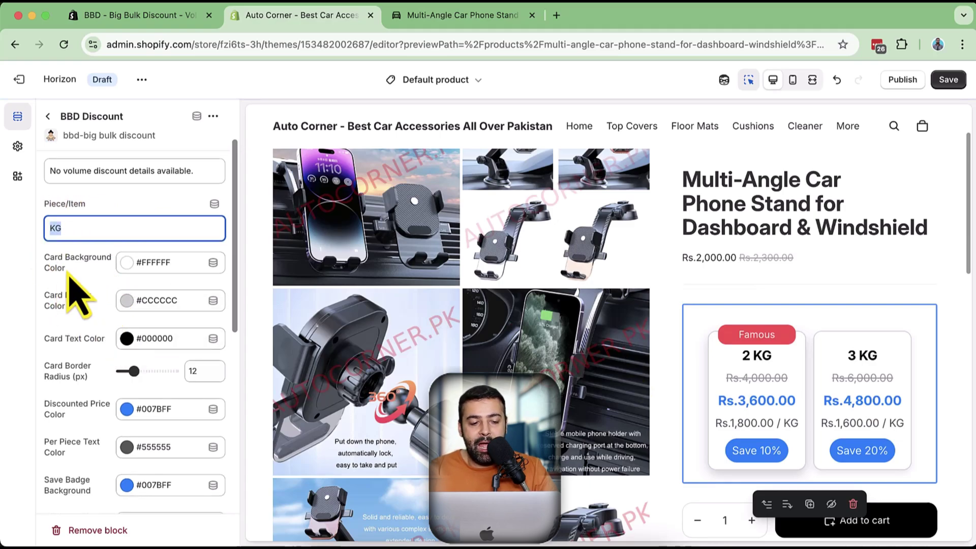
Set the BBD Discount block's Card Background Color to #C67B7B
{"action": "left_click", "coordinate": [166, 271]}
{"action": "left_click", "coordinate": [159, 304]}
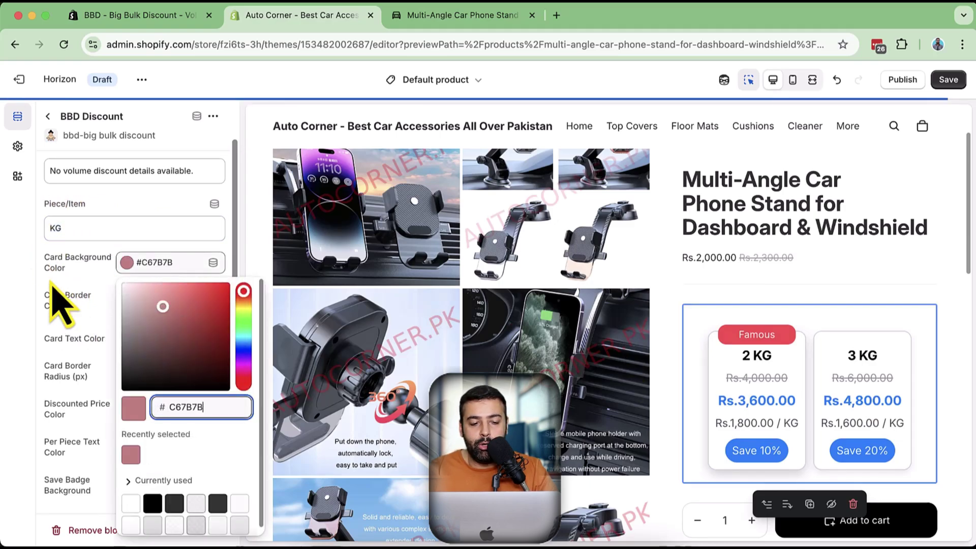
{"action": "left_click", "coordinate": [62, 315]}
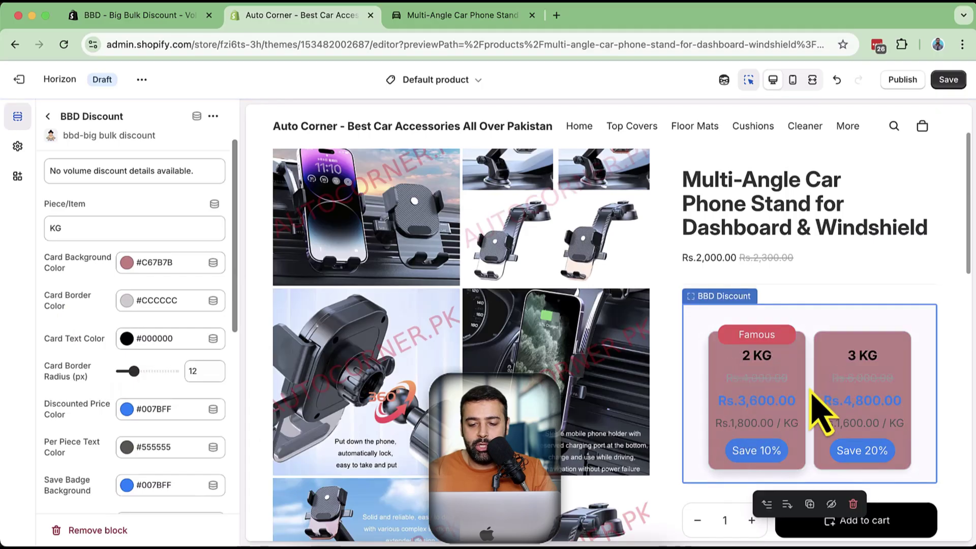
Set the discount block's Card Border Color to white, #FFFFFF
{"action": "left_click", "coordinate": [153, 300]}
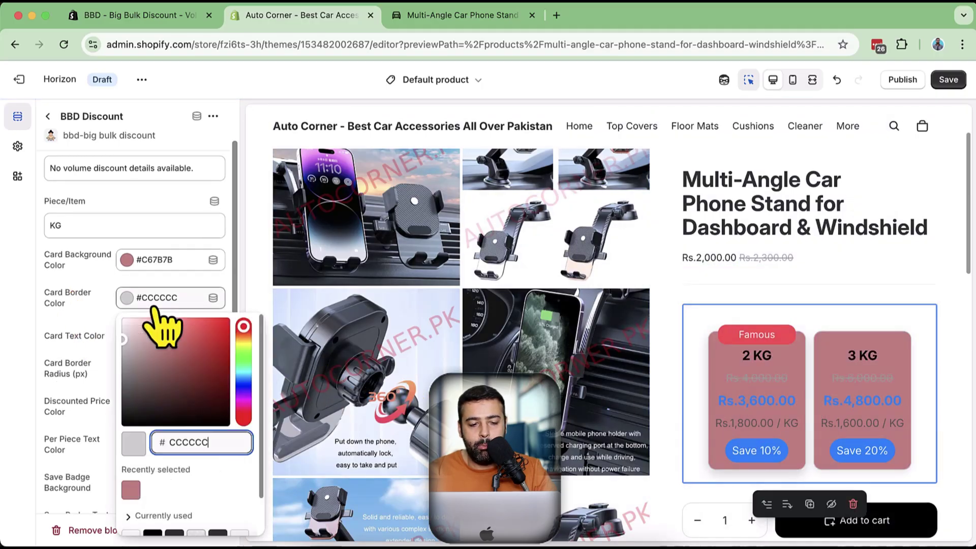
{"action": "left_click", "coordinate": [135, 366]}
{"action": "left_click_drag", "start_coordinate": [116, 330], "coordinate": [94, 313]}
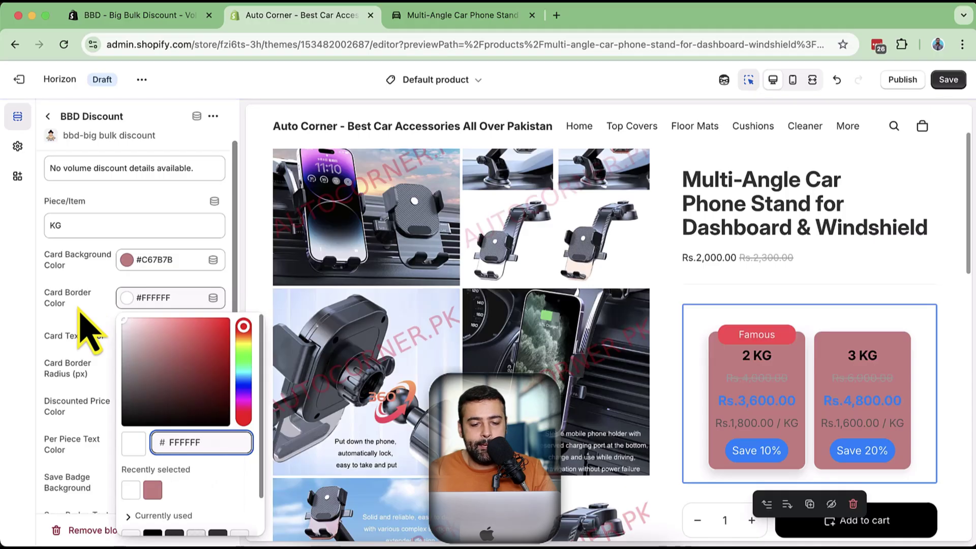
{"action": "scroll", "coordinate": [79, 312], "scroll_direction": "down", "scroll_amount": 2}
{"action": "left_click", "coordinate": [80, 312]}
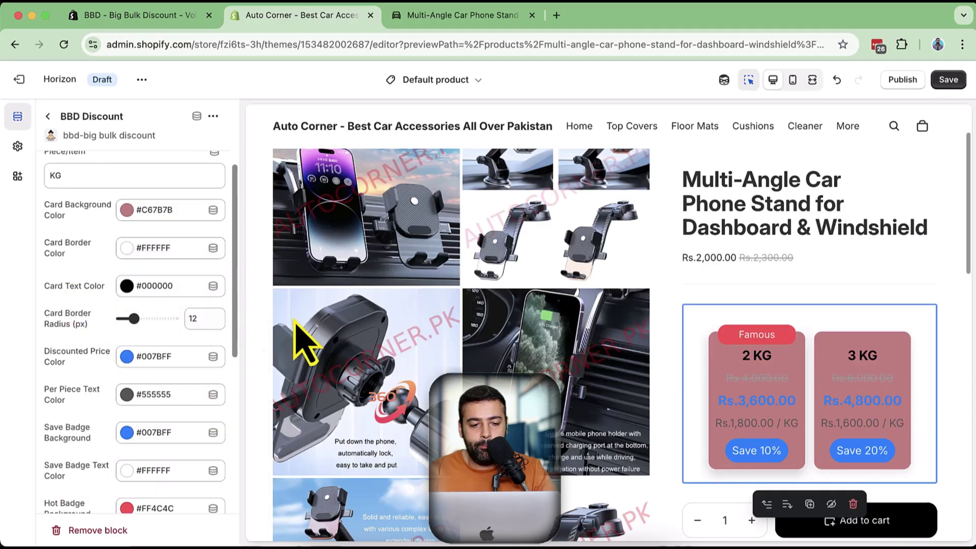
Set the discount block's Card Text Color to #FFFFFF
{"action": "left_click", "coordinate": [171, 288]}
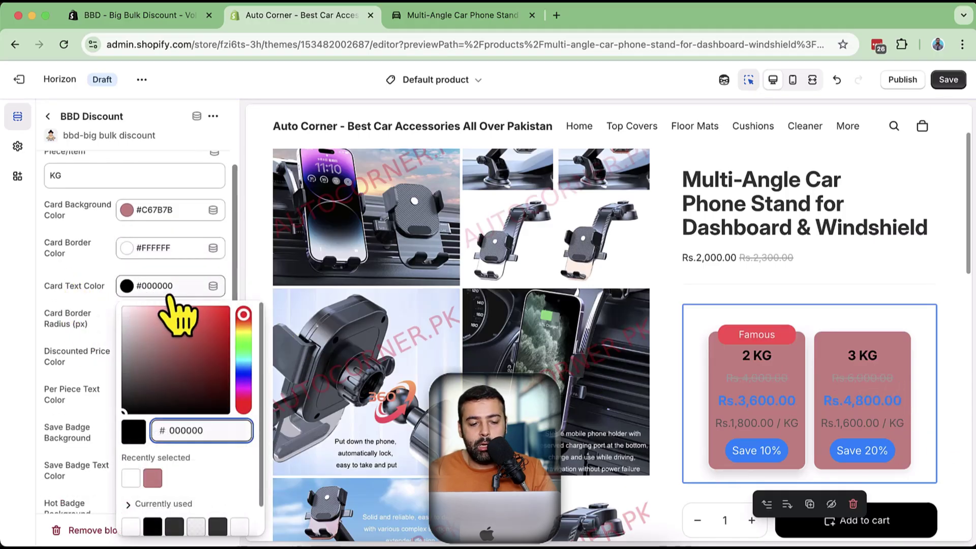
{"action": "key", "text": "ctrl+a"}
{"action": "type", "text": "FFFFFF"}
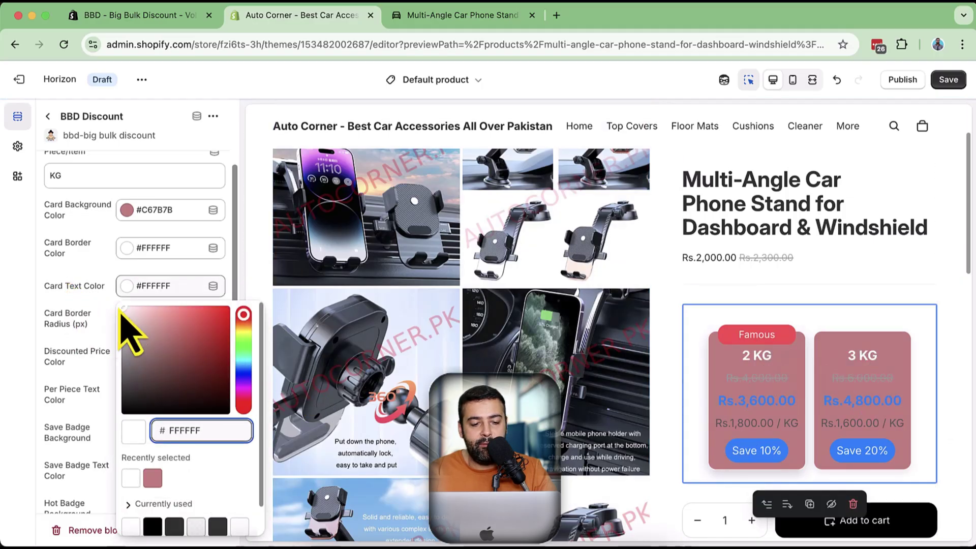
{"action": "left_click", "coordinate": [70, 319]}
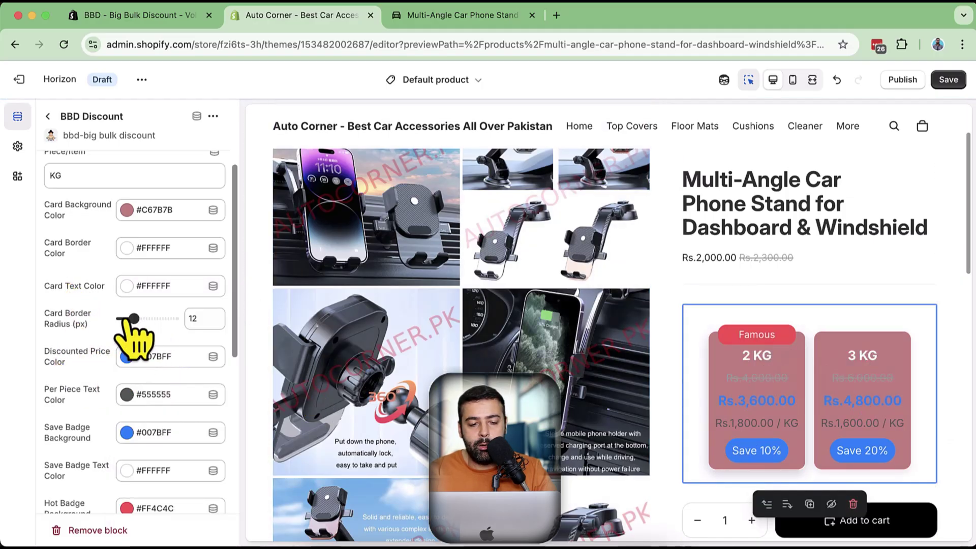
Set the discount cards' border radius to 7 px and the Discounted Price Color to #FCFCFC
{"action": "mouse_move", "coordinate": [134, 318]}
{"action": "left_mouse_down"}
{"action": "mouse_move", "coordinate": [152, 318]}
{"action": "mouse_move", "coordinate": [138, 318]}
{"action": "left_mouse_up"}
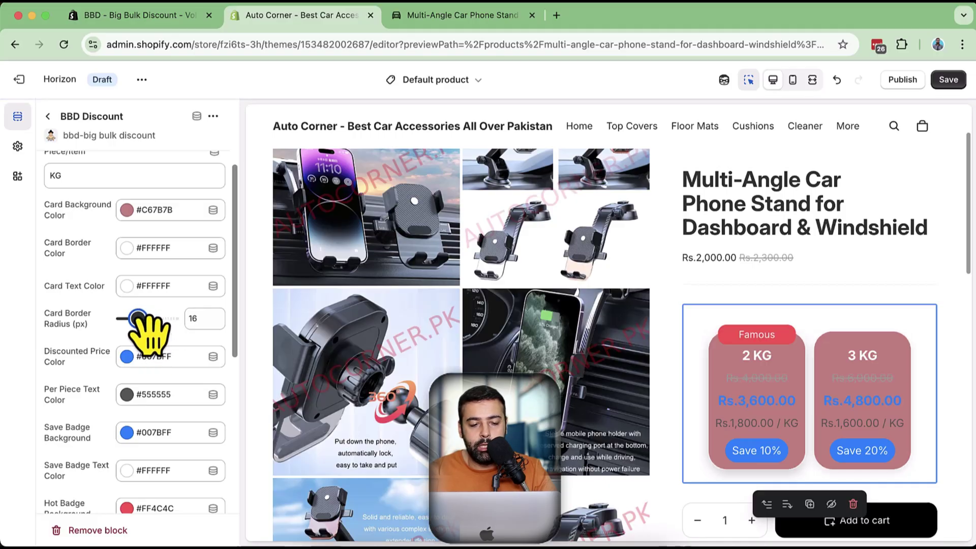
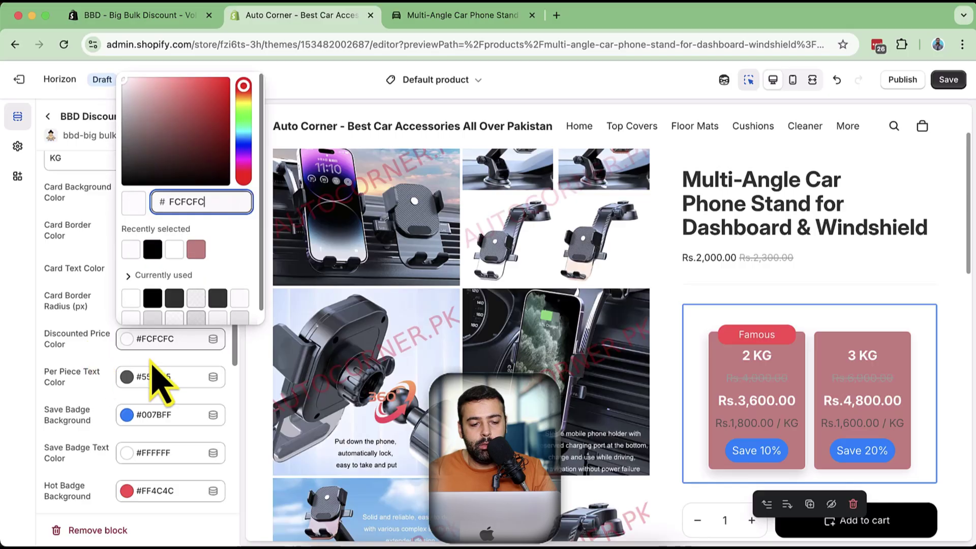
{"action": "left_click", "coordinate": [203, 388]}
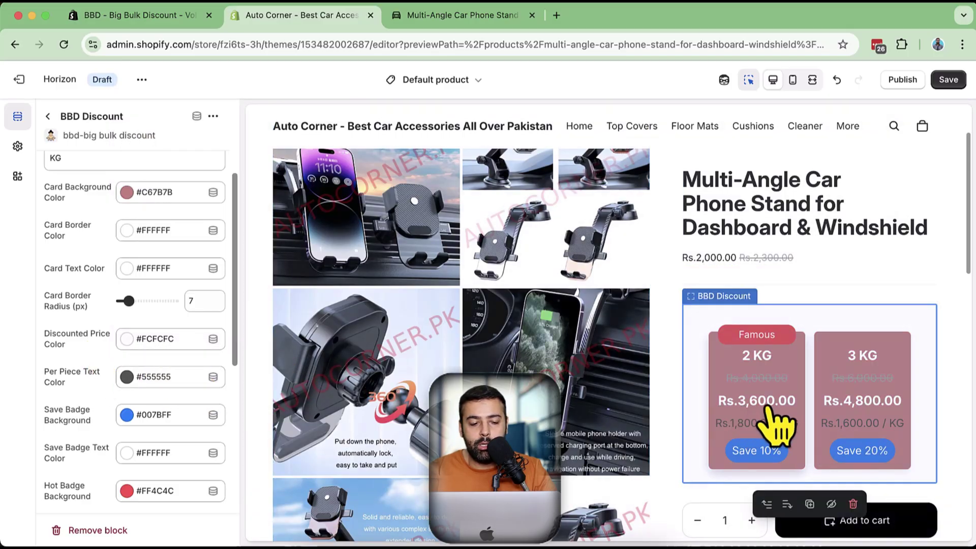
Change the discount block's Piece/Item label to Item and set its Per Piece Text Color to #FFFFFF
{"action": "scroll", "coordinate": [67, 320], "scroll_direction": "down", "scroll_amount": 2}
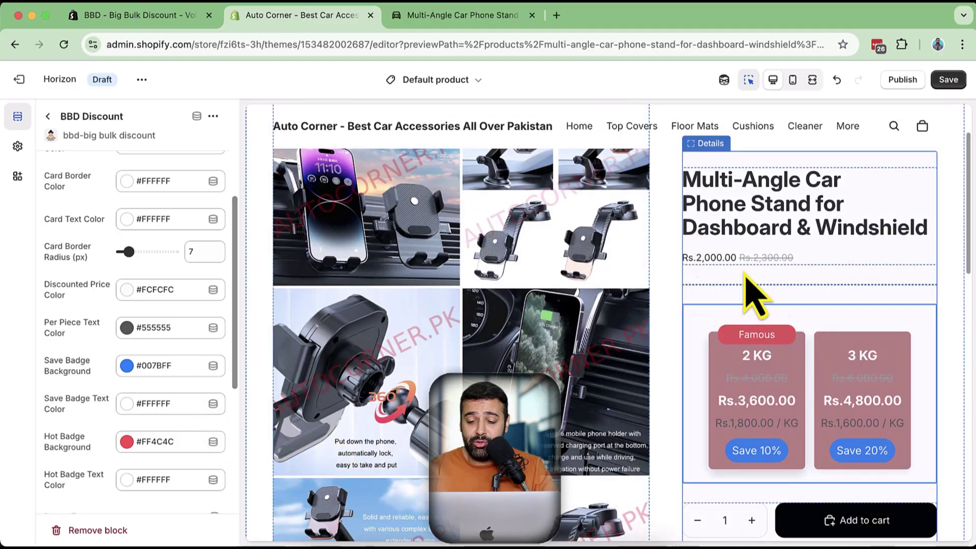
{"action": "scroll", "coordinate": [145, 244], "scroll_direction": "up", "scroll_amount": 5}
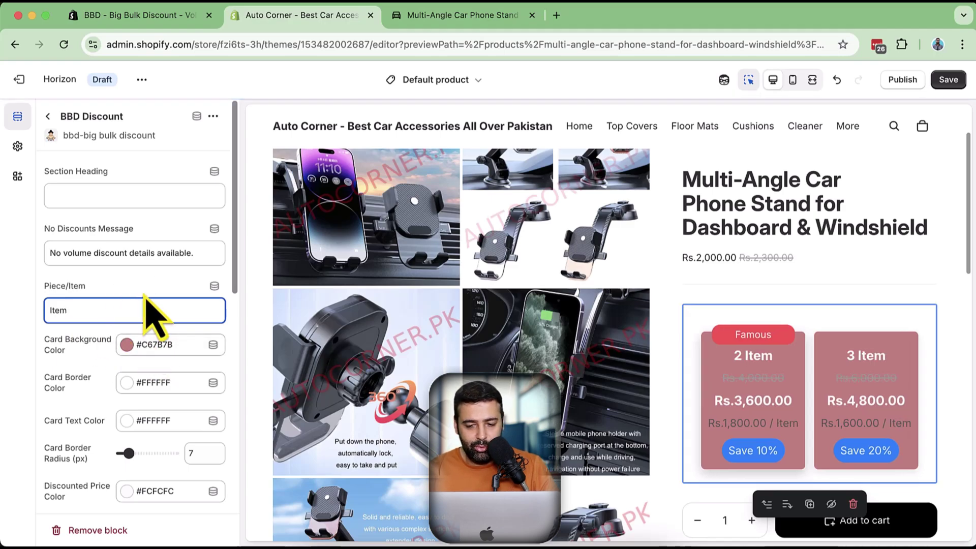
{"action": "scroll", "coordinate": [153, 315], "scroll_direction": "down", "scroll_amount": 3}
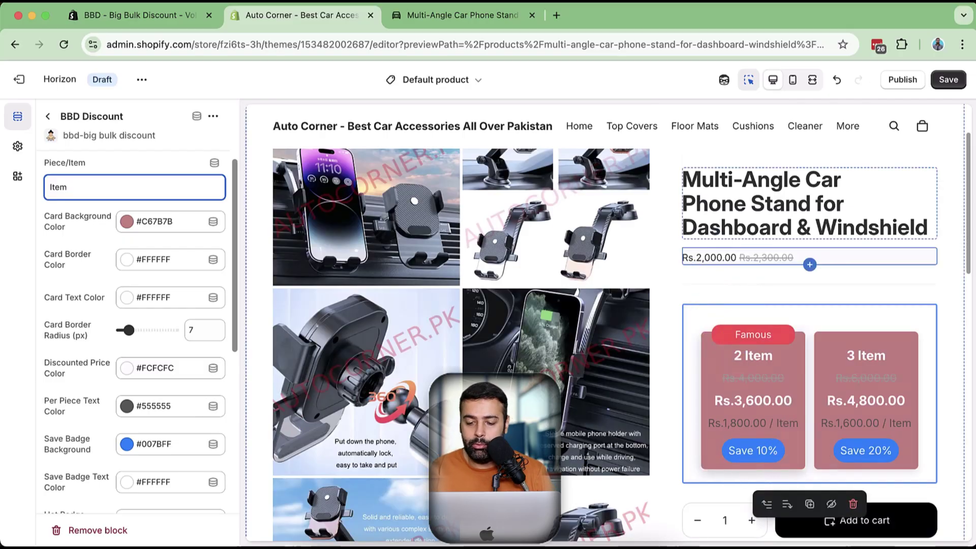
{"action": "scroll", "coordinate": [120, 305], "scroll_direction": "down", "scroll_amount": 1}
{"action": "left_click", "coordinate": [136, 382]}
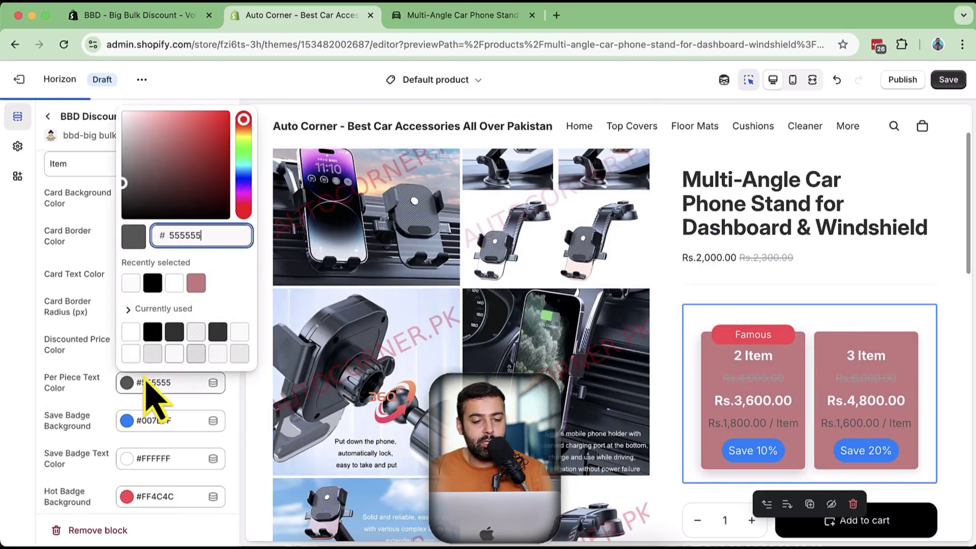
{"action": "left_click", "coordinate": [117, 127]}
{"action": "left_click", "coordinate": [116, 119]}
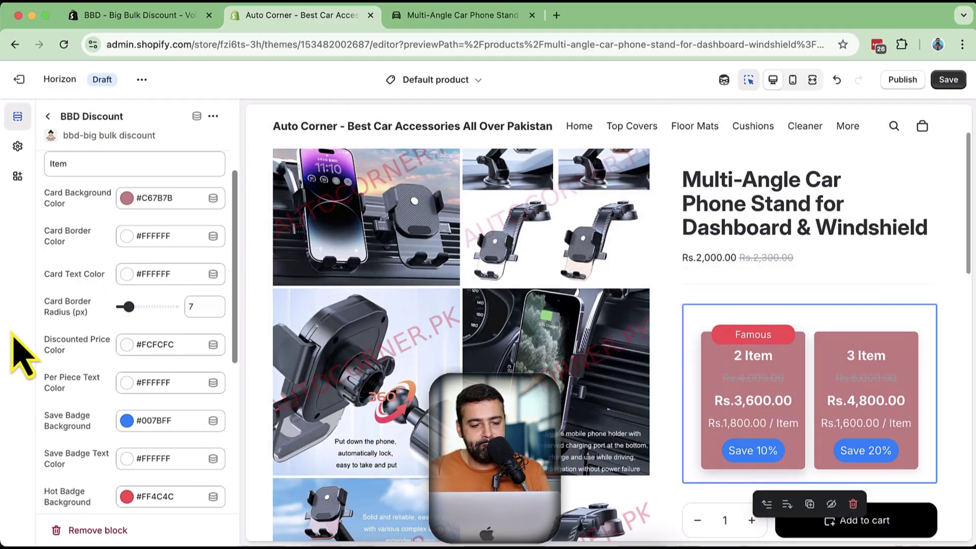
Set the discount block's Save Badge Background to grey, #8E9093
{"action": "left_click", "coordinate": [152, 426]}
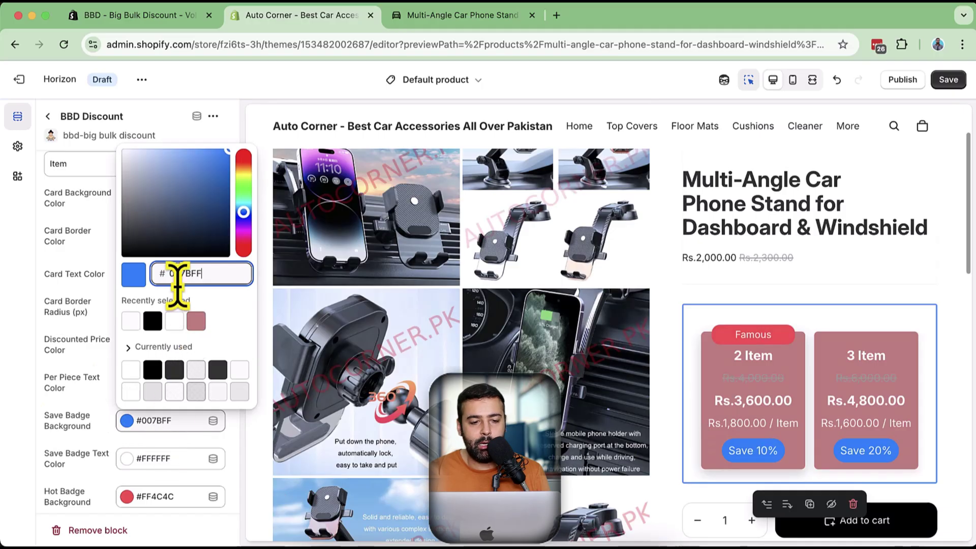
{"action": "left_click", "coordinate": [130, 218]}
{"action": "left_click", "coordinate": [66, 386]}
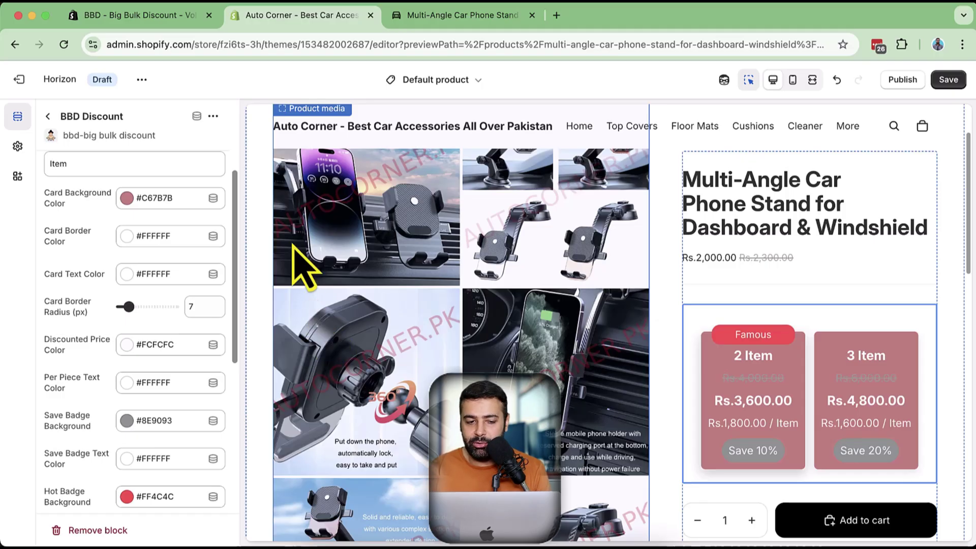
Change the discount block's Badge Text to Hot Selling and set the Badge Position to 2
{"action": "scroll", "coordinate": [157, 283], "scroll_direction": "down", "scroll_amount": 6}
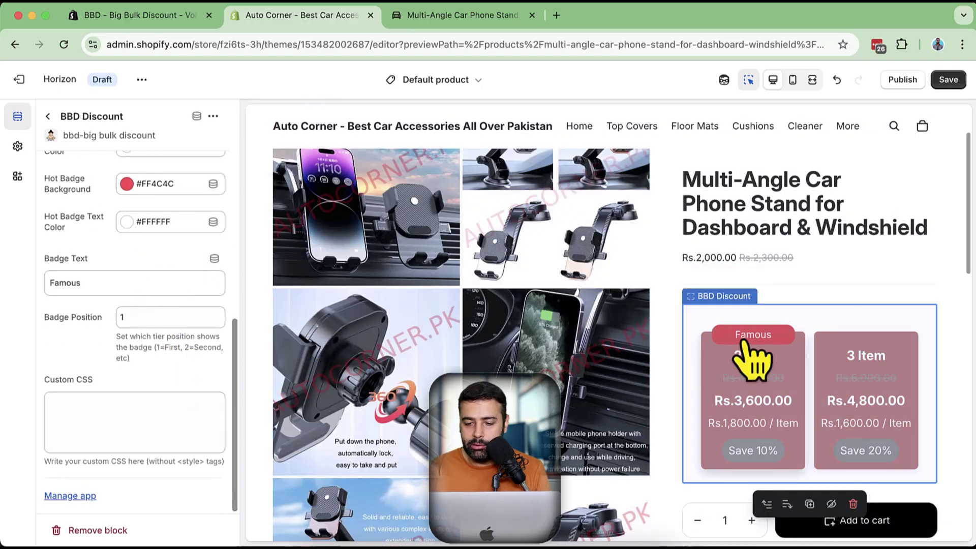
{"action": "left_click_drag", "start_coordinate": [114, 280], "coordinate": [42, 289]}
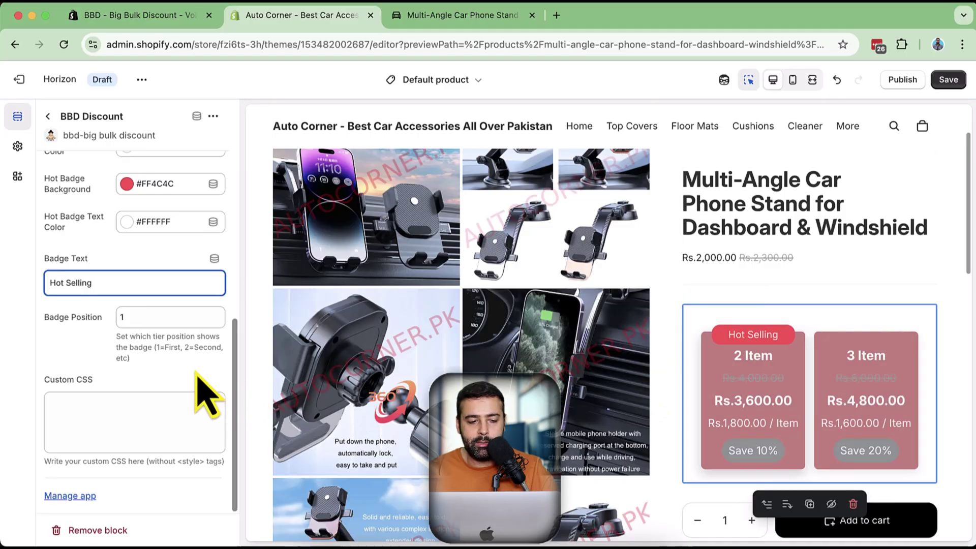
{"action": "left_click", "coordinate": [121, 317]}
{"action": "type", "text": "2"}
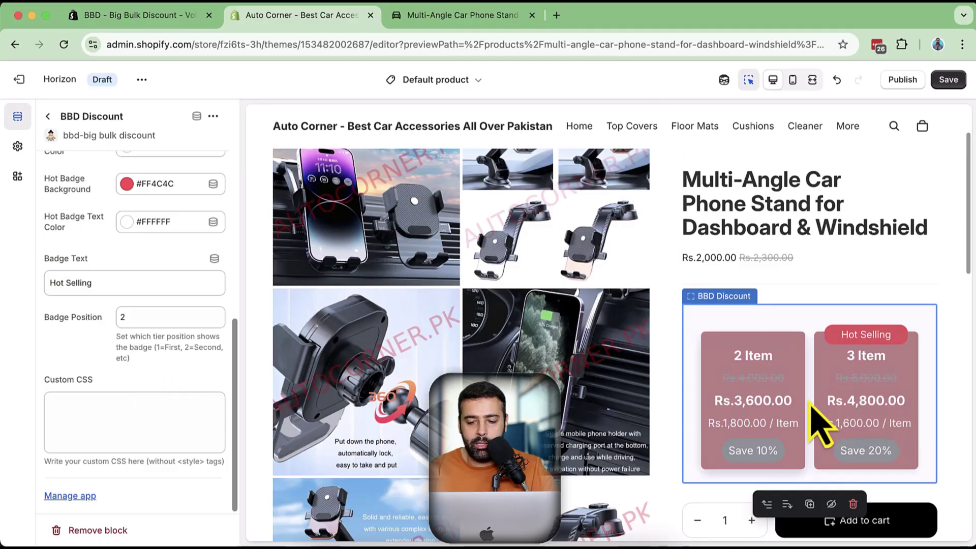
Save the template changes to the Horizon draft theme and exit the theme editor
{"action": "scroll", "coordinate": [839, 320], "scroll_direction": "down", "scroll_amount": 3}
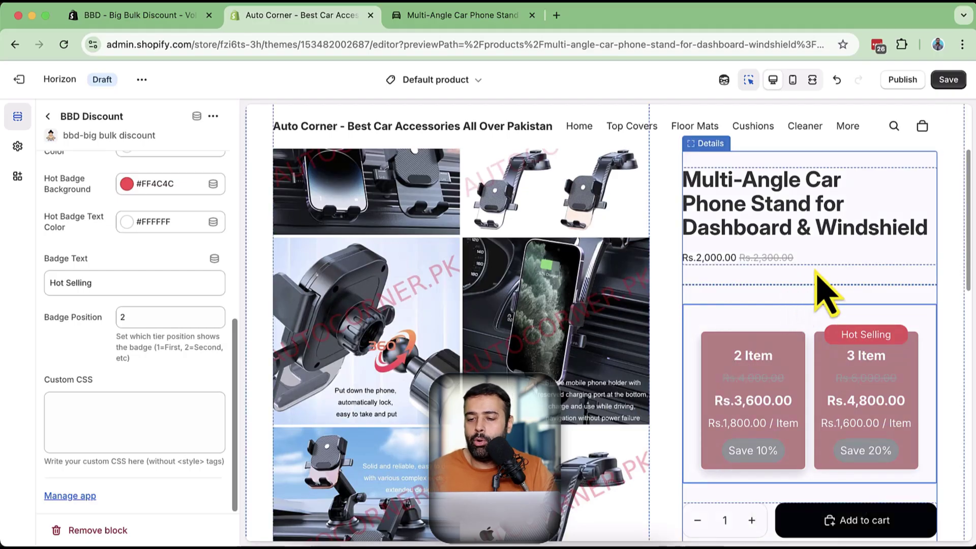
{"action": "left_click", "coordinate": [947, 80]}
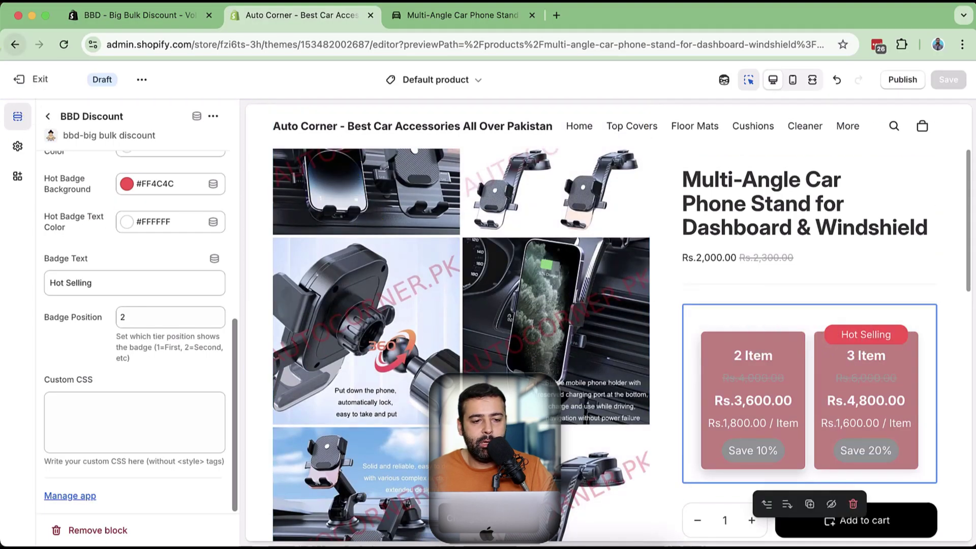
{"action": "left_click", "coordinate": [20, 80]}
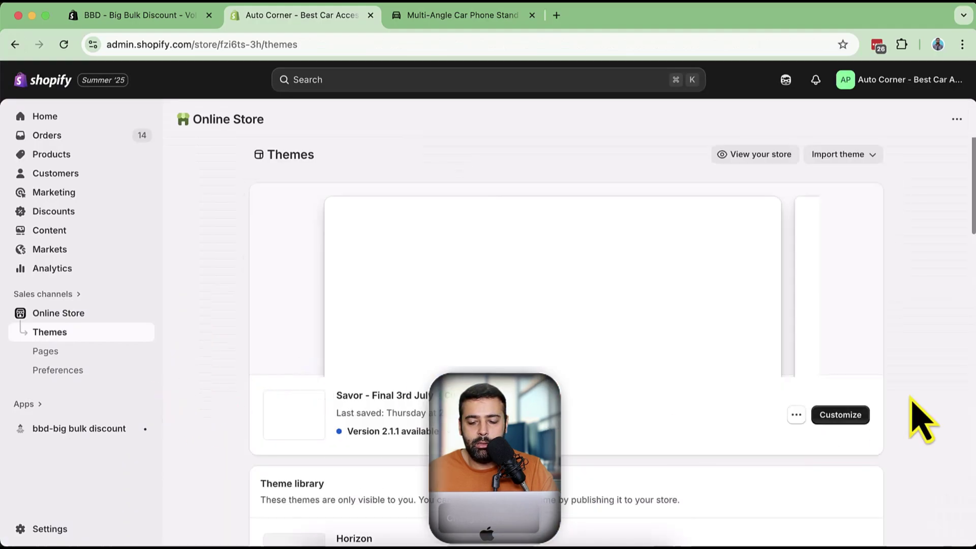
Locate the Horizon draft in the theme library and open its storefront preview
{"action": "scroll", "coordinate": [920, 356], "scroll_direction": "down", "scroll_amount": 5}
{"action": "scroll", "coordinate": [366, 294], "scroll_direction": "up", "scroll_amount": 3}
{"action": "scroll", "coordinate": [598, 337], "scroll_direction": "down", "scroll_amount": 2}
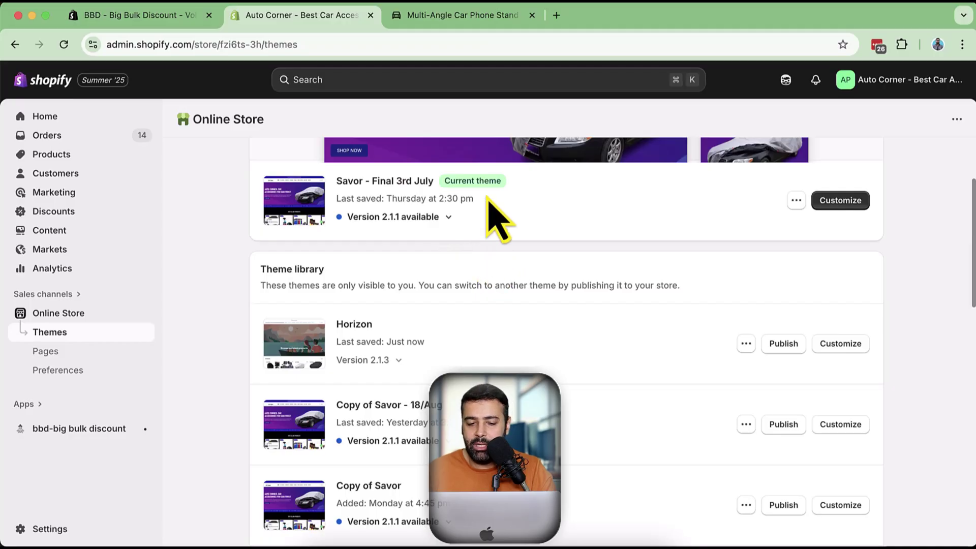
{"action": "scroll", "coordinate": [523, 257], "scroll_direction": "down", "scroll_amount": 3}
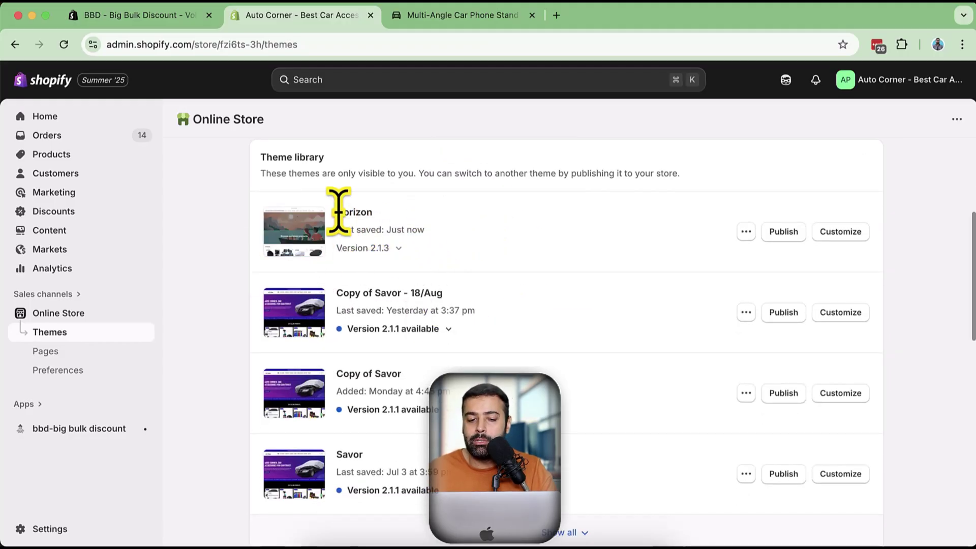
{"action": "left_click_drag", "start_coordinate": [338, 211], "coordinate": [415, 257]}
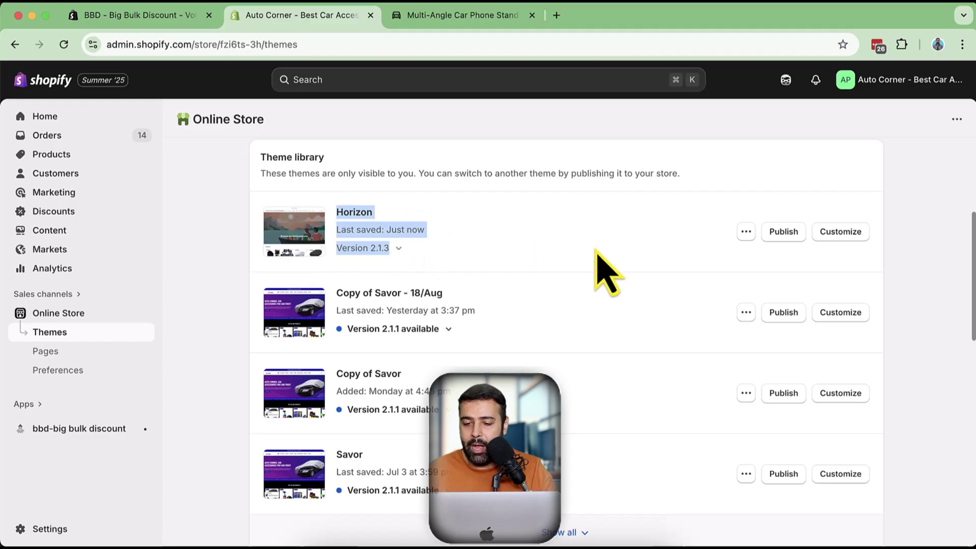
{"action": "left_click", "coordinate": [582, 220]}
{"action": "left_click", "coordinate": [745, 232]}
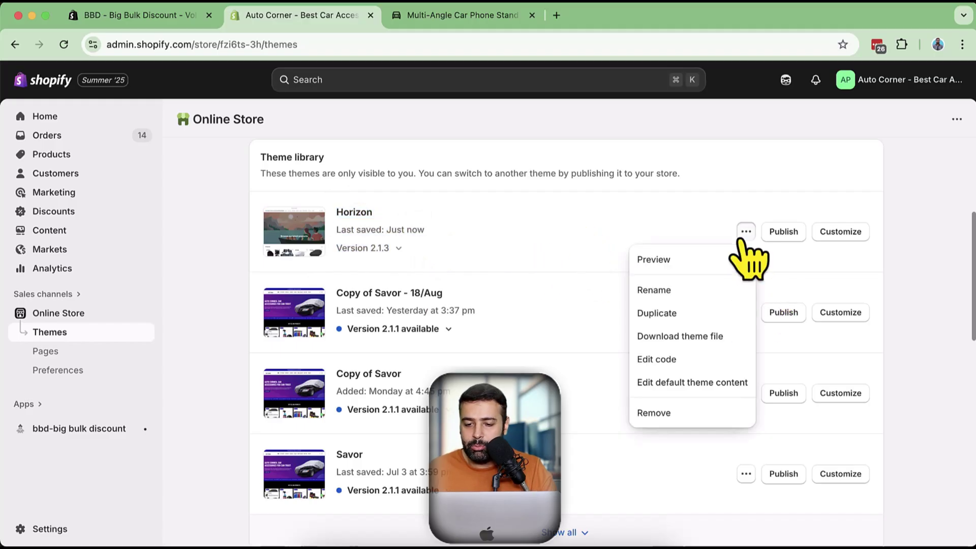
{"action": "left_click", "coordinate": [699, 264]}
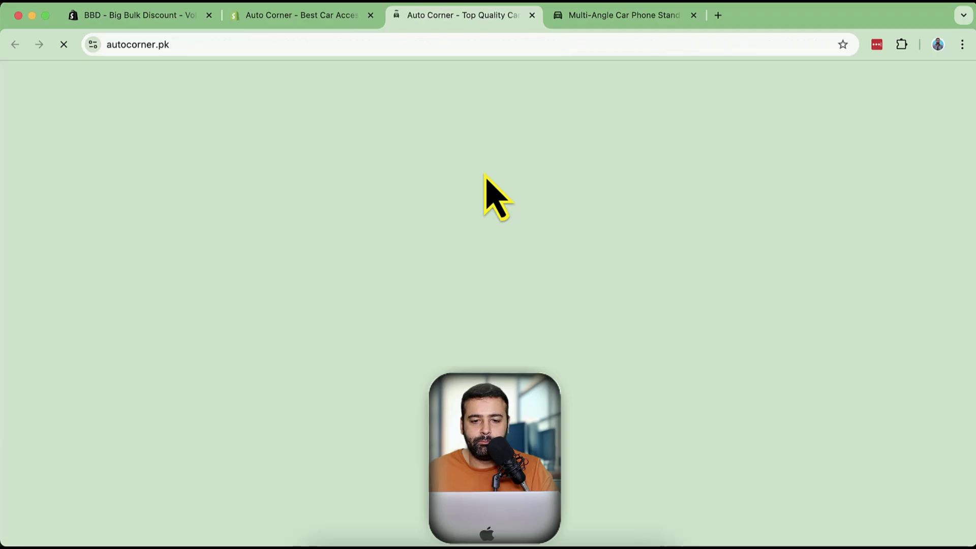
Open the Multi-Angle Car Phone Stand product from the previewed store's search and review its discount cards
{"action": "scroll", "coordinate": [646, 280], "scroll_direction": "down", "scroll_amount": 5}
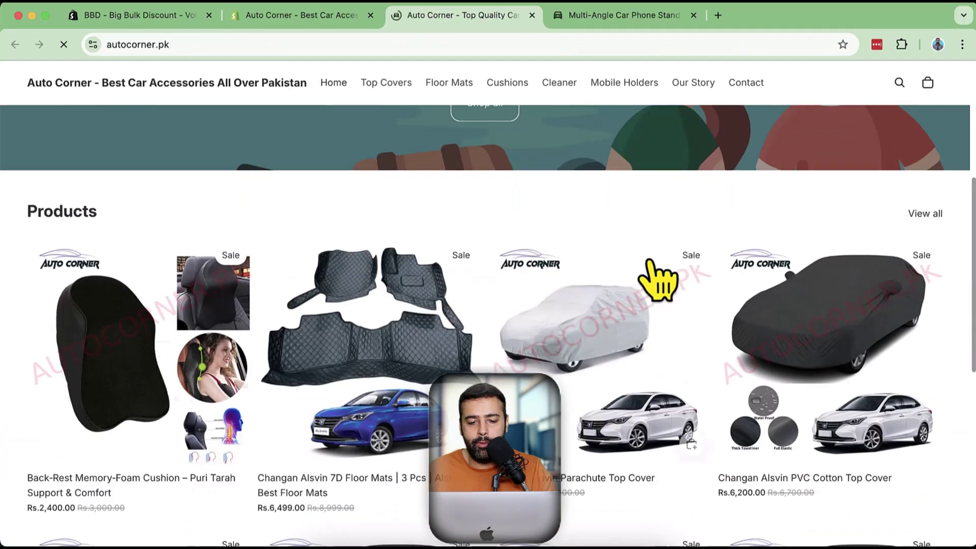
{"action": "scroll", "coordinate": [686, 254], "scroll_direction": "up", "scroll_amount": 5}
{"action": "left_click", "coordinate": [899, 113]}
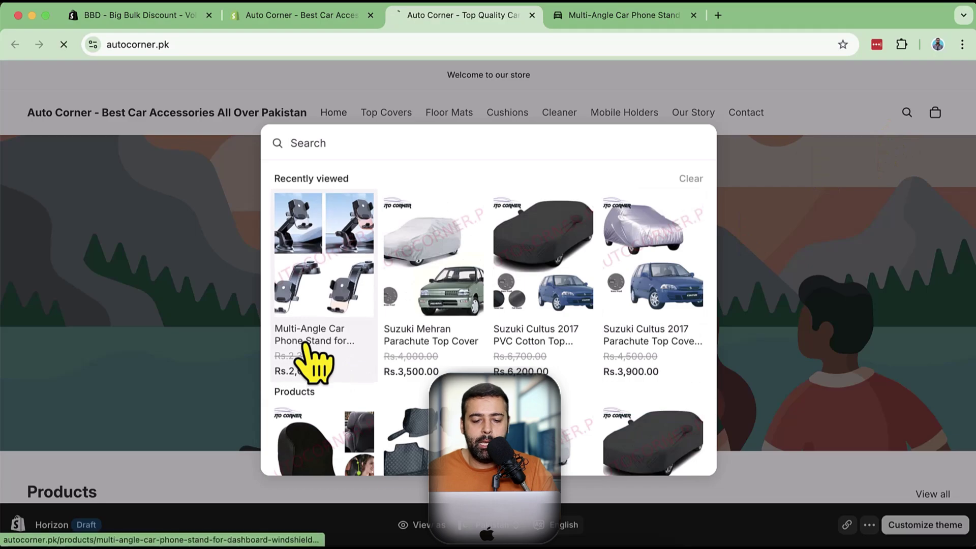
{"action": "left_click", "coordinate": [315, 363]}
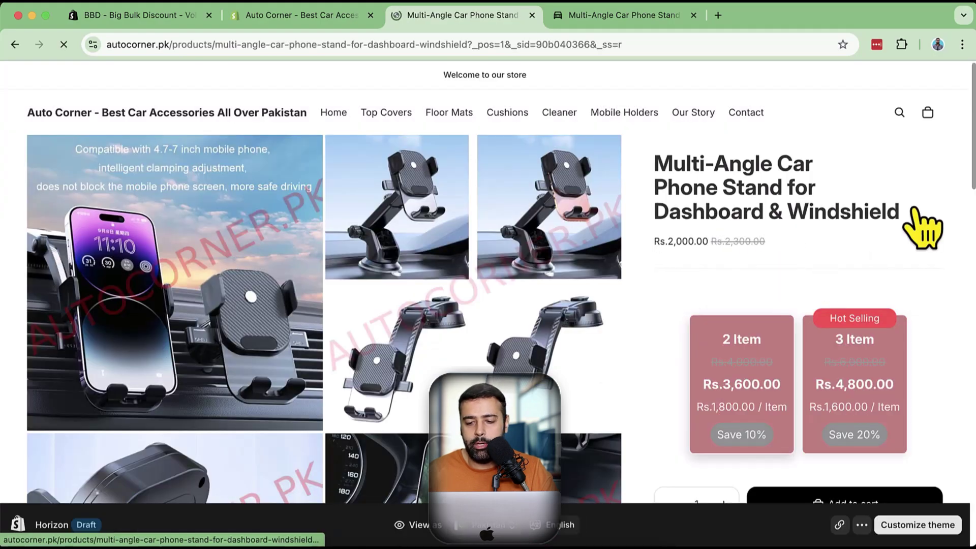
{"action": "scroll", "coordinate": [917, 231], "scroll_direction": "down", "scroll_amount": 10}
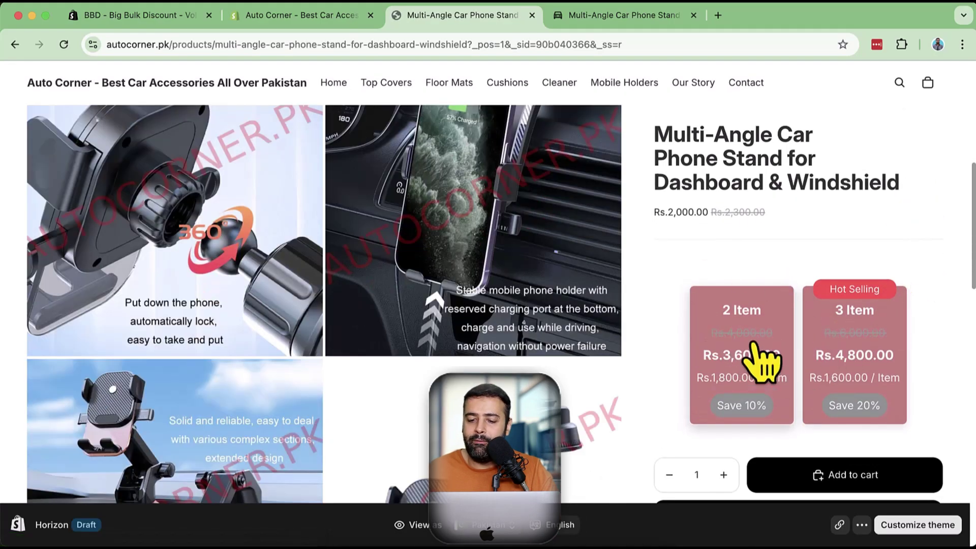
{"action": "scroll", "coordinate": [785, 330], "scroll_direction": "up", "scroll_amount": 10}
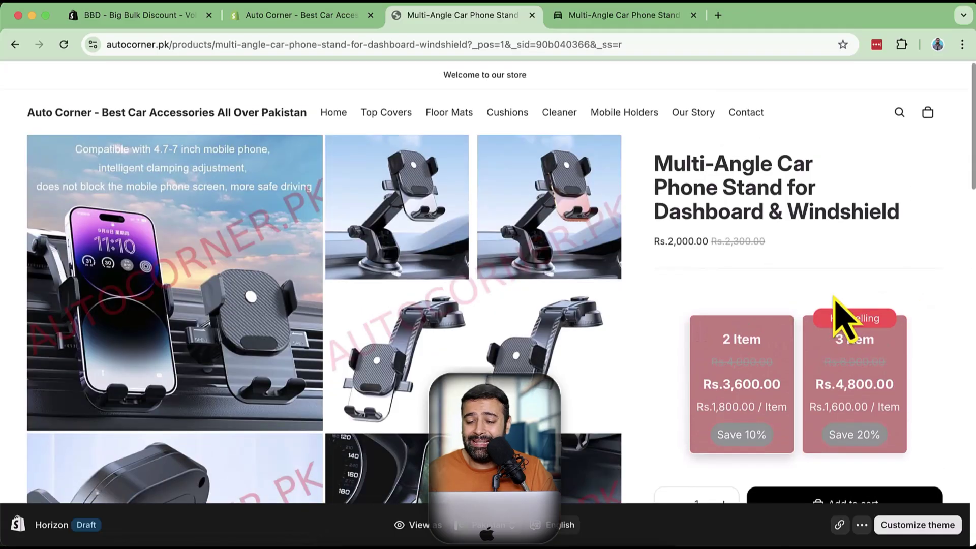